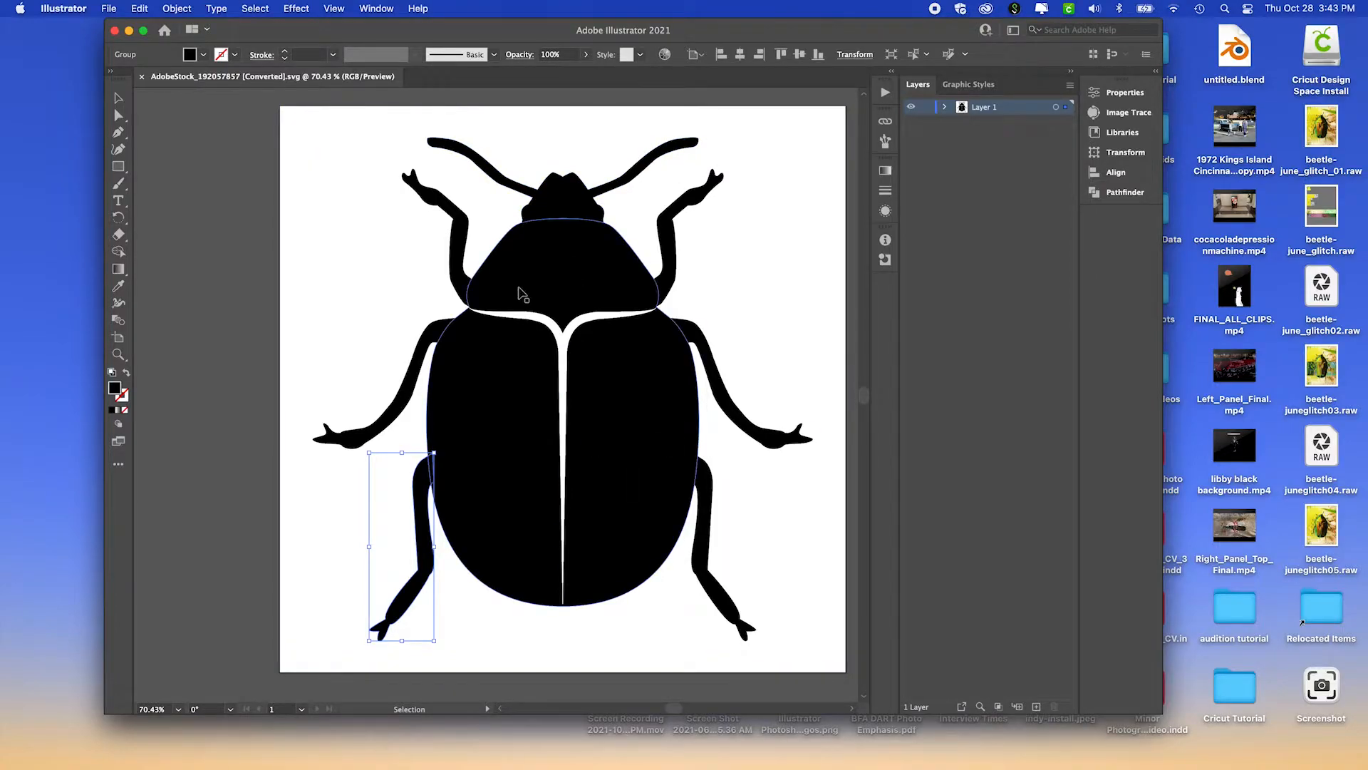
- Release all sublayers of Layer 1 to layers in sequence and move them out to the top level of the layer stack
left_click(946, 109)
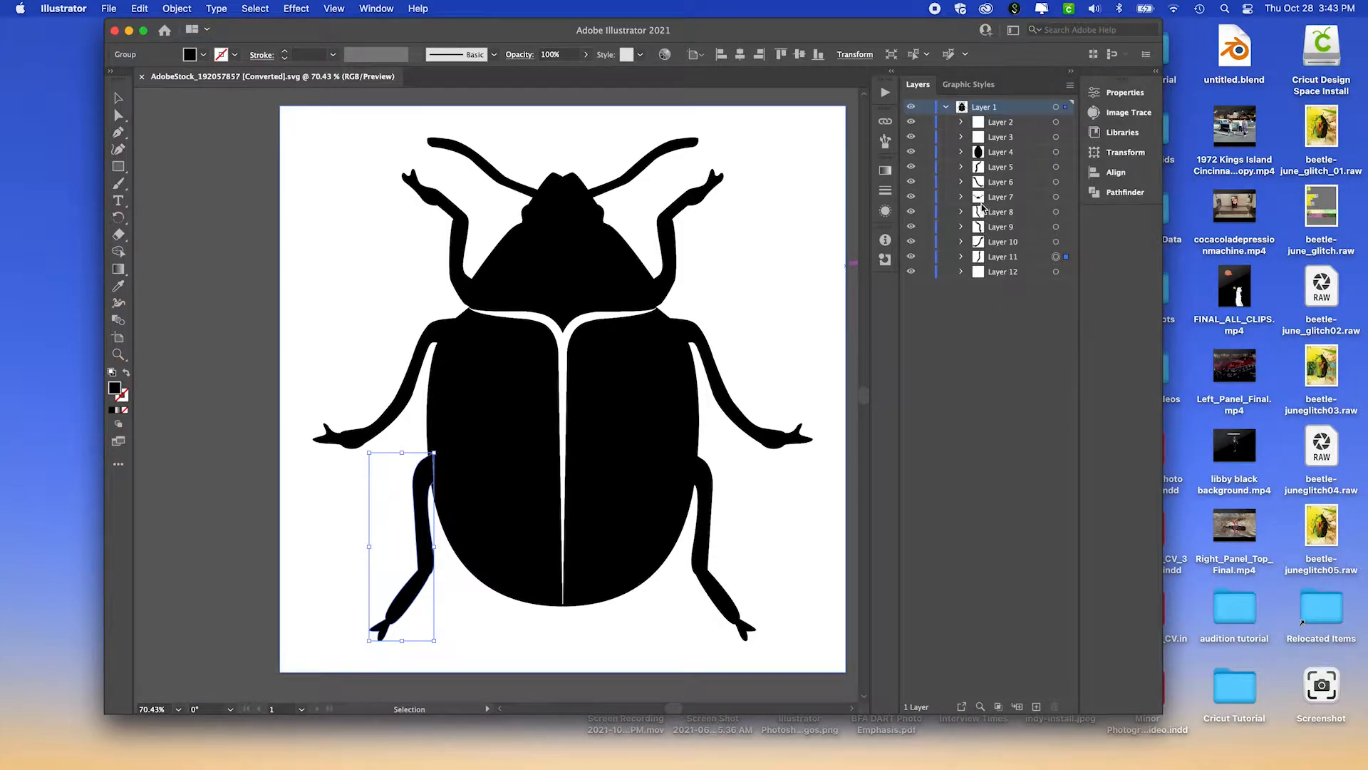
left_click(946, 109)
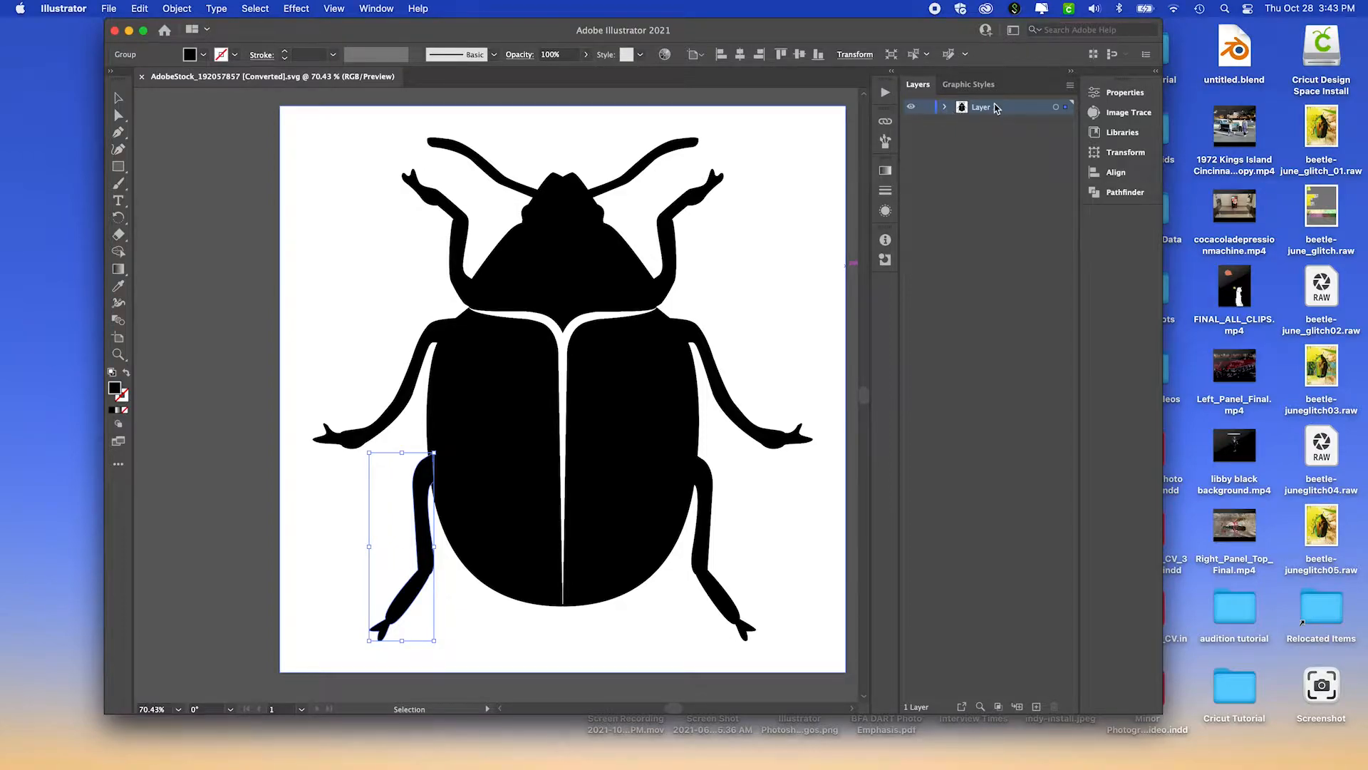
left_click(946, 109)
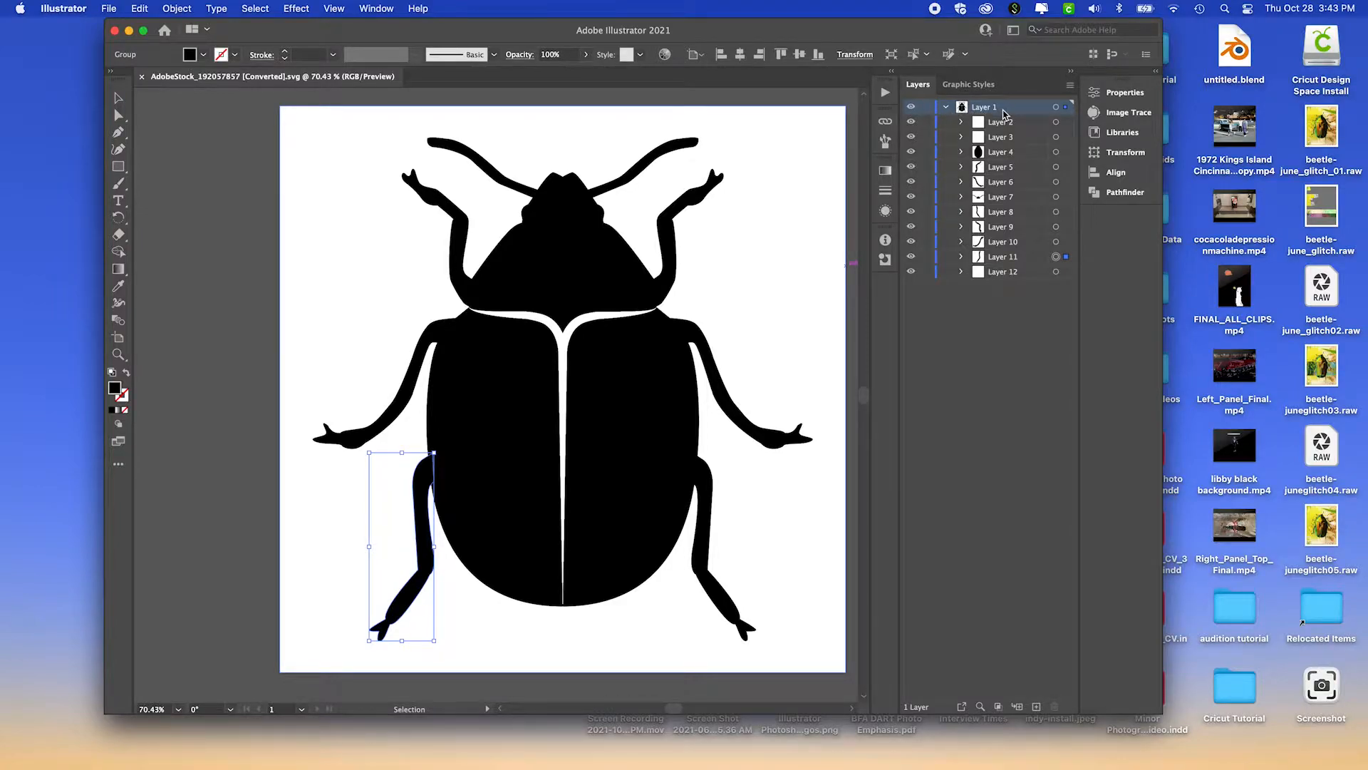
left_click_drag(1003, 302, 1001, 127)
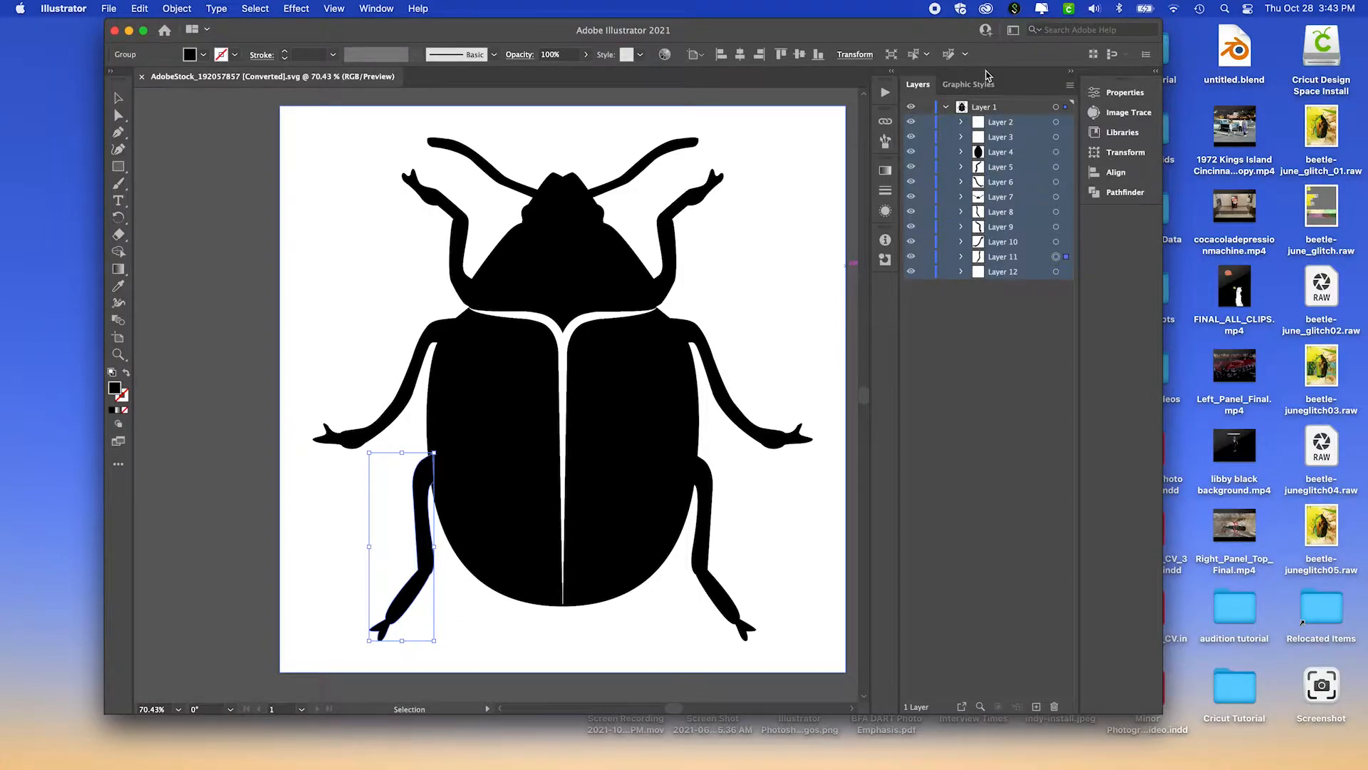
left_click(1071, 86)
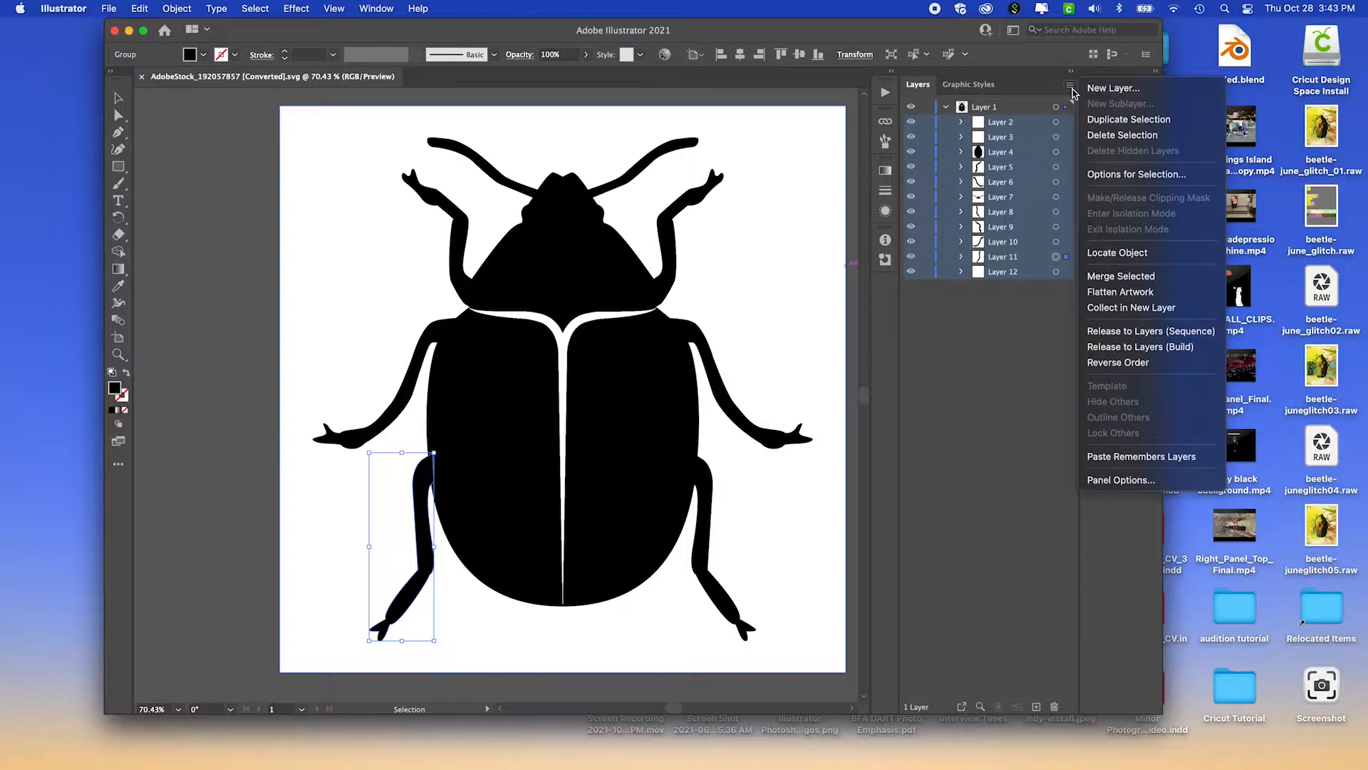
left_click(1151, 331)
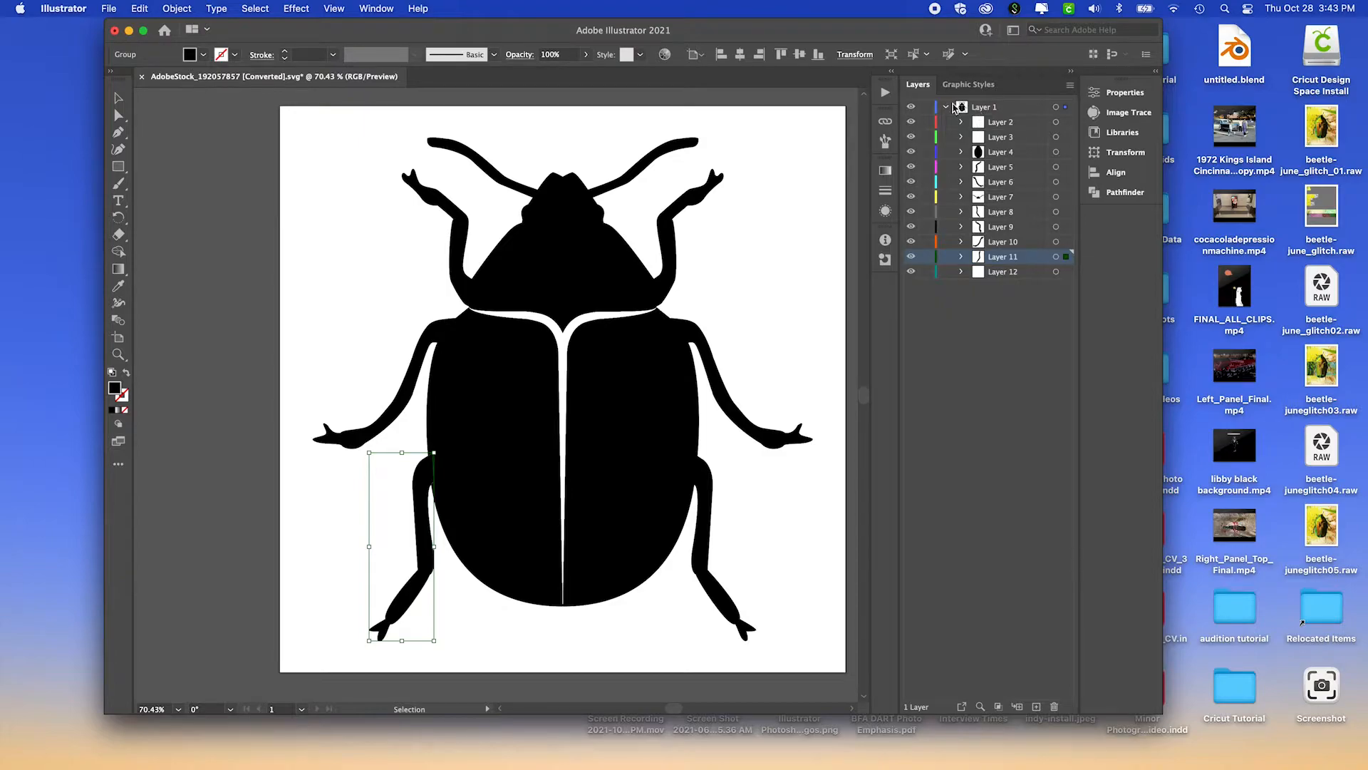
left_click(1024, 313)
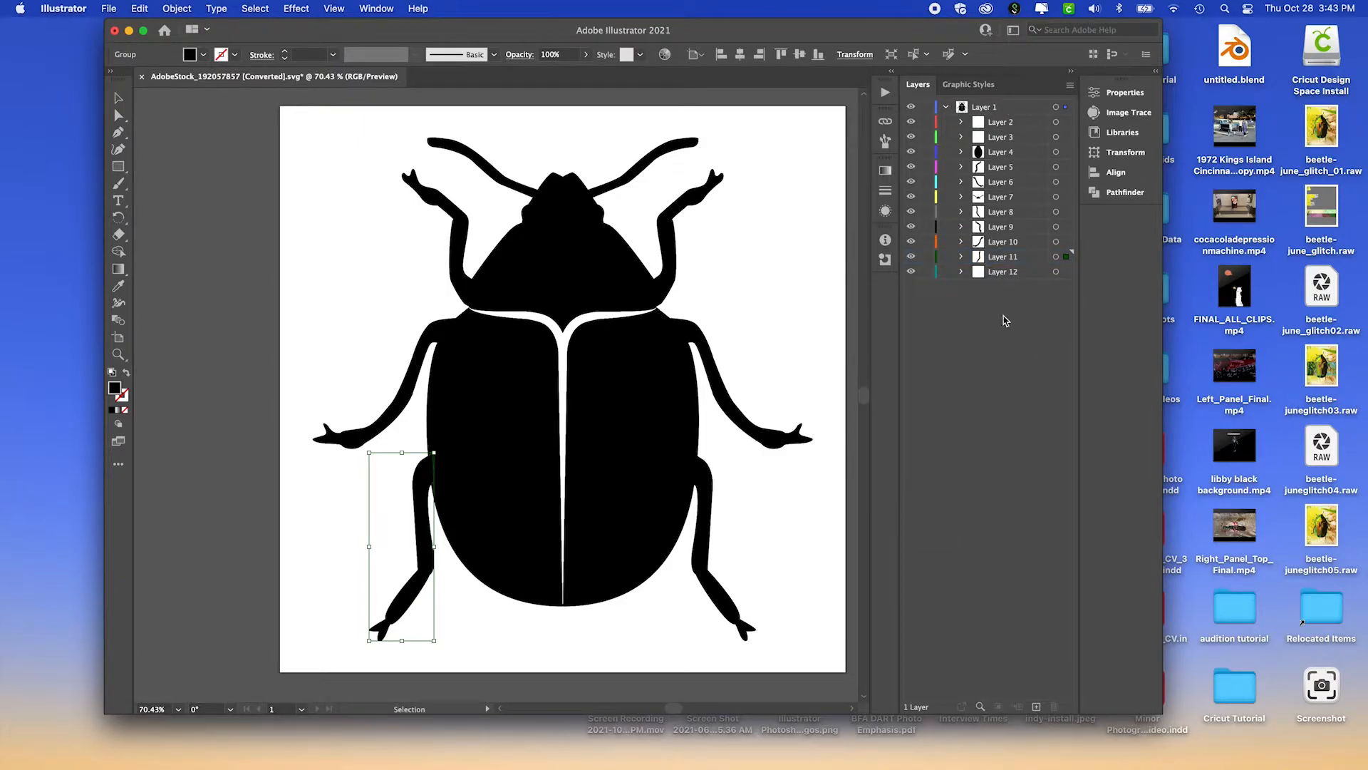
left_click_drag(1017, 300, 934, 331)
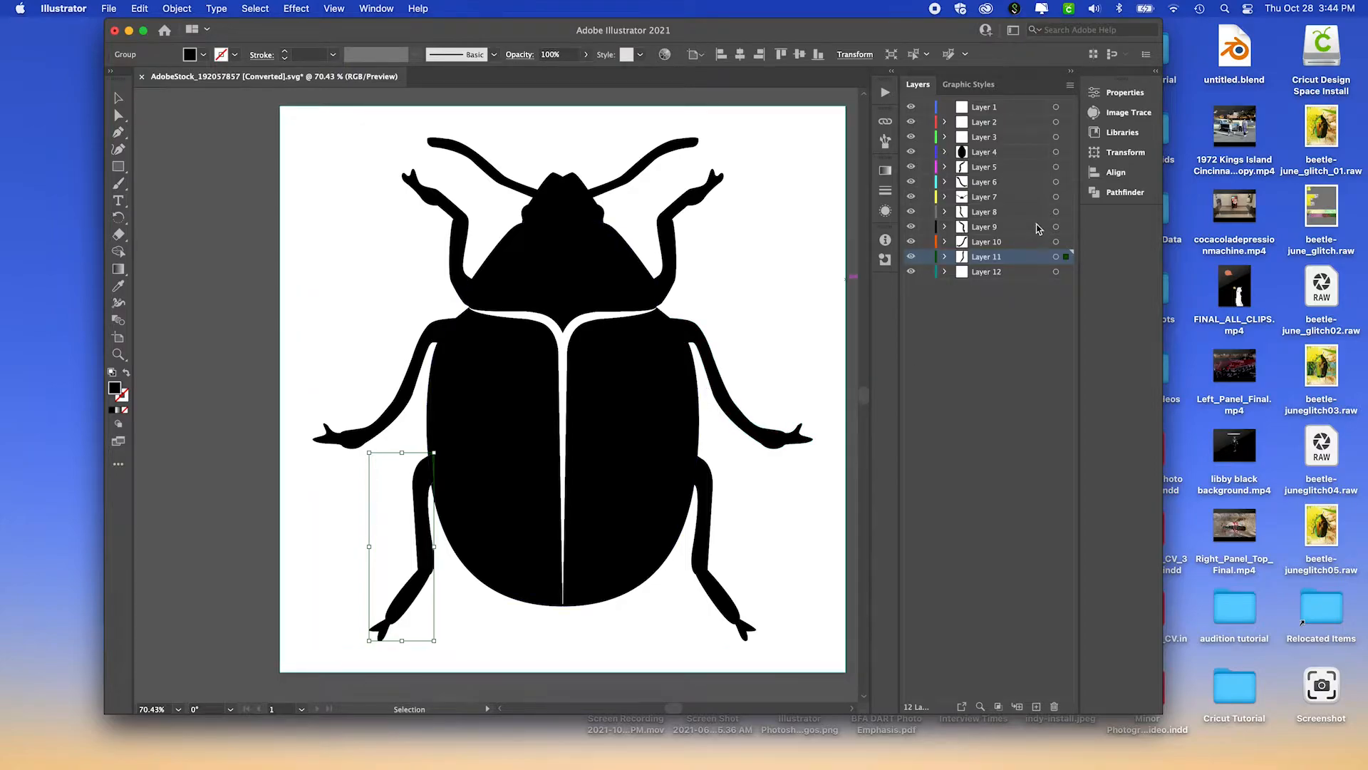
- Delete the empty Layer 1 and Layer 12 from the beetle document
left_click(980, 113)
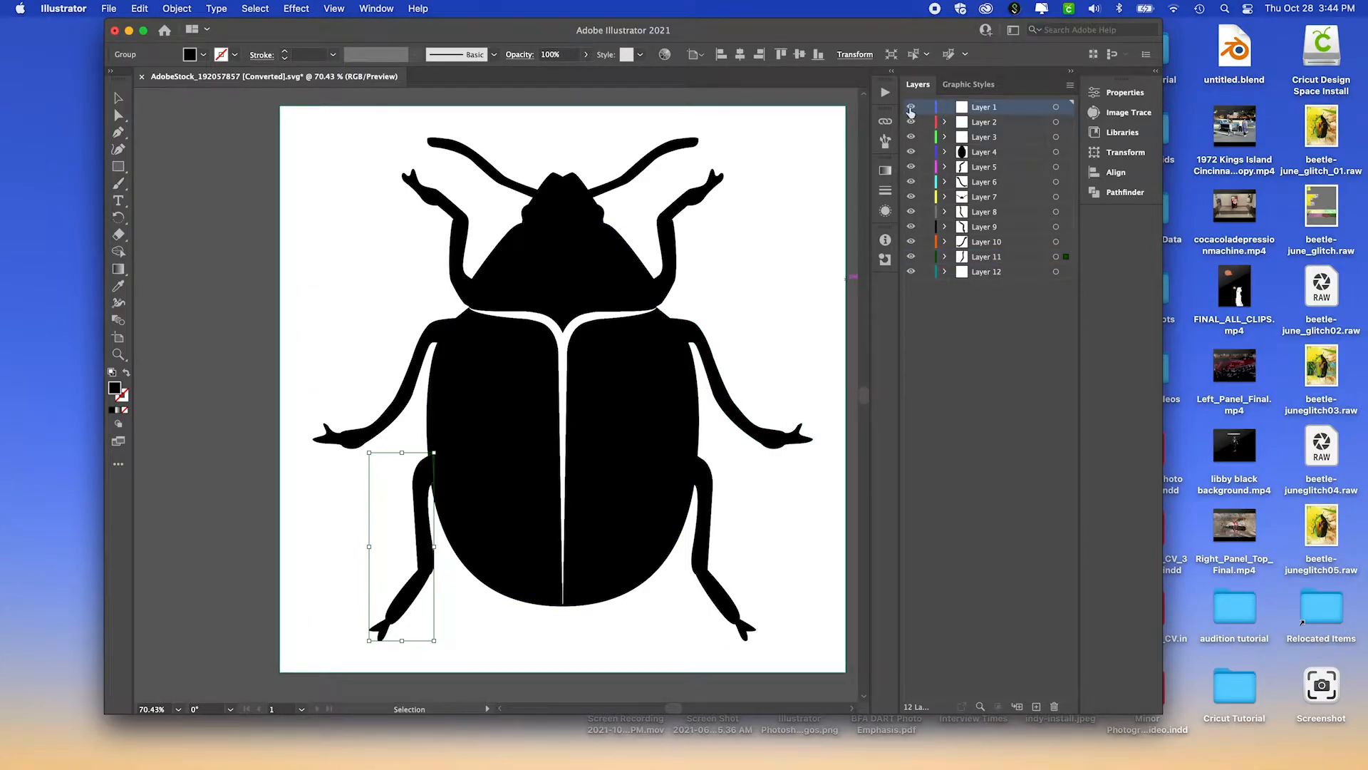
left_click_drag(981, 113, 1055, 707)
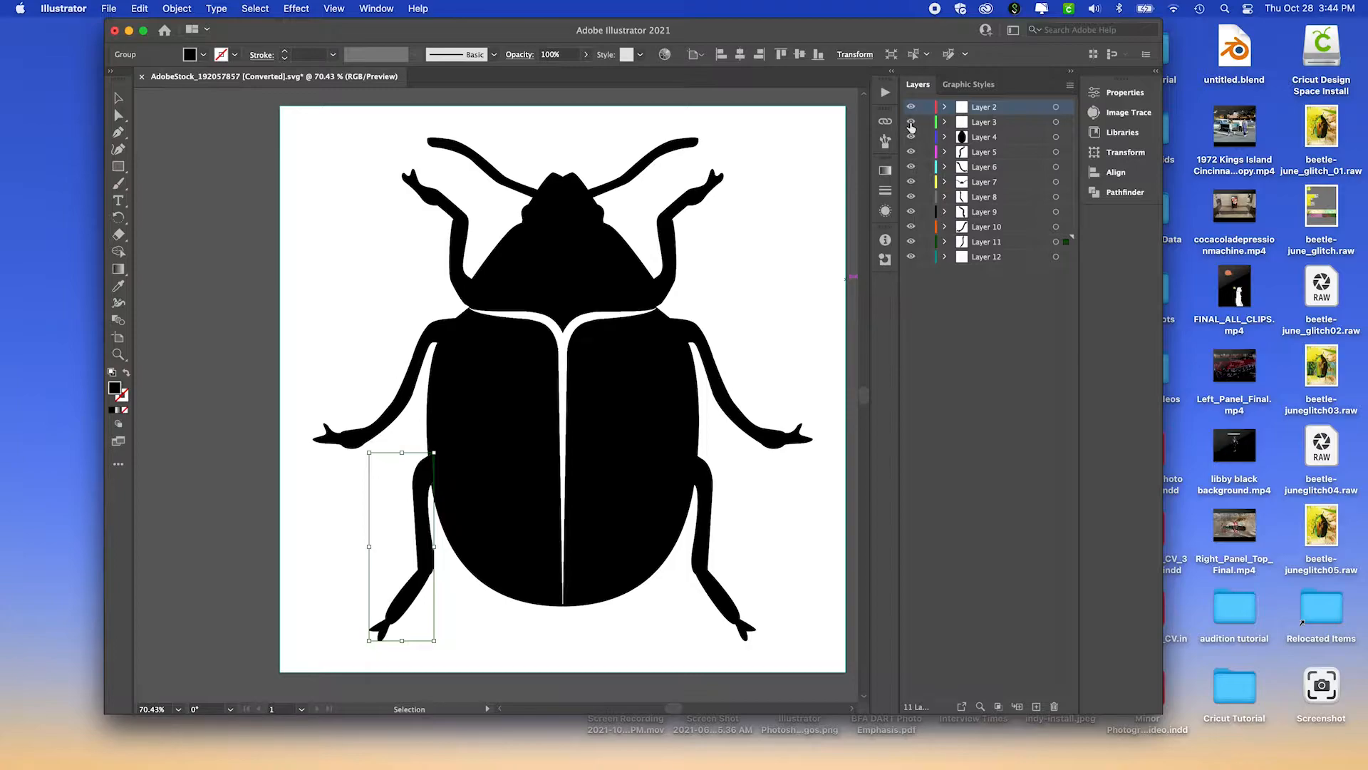
left_click(911, 258)
left_click_drag(988, 260, 1056, 706)
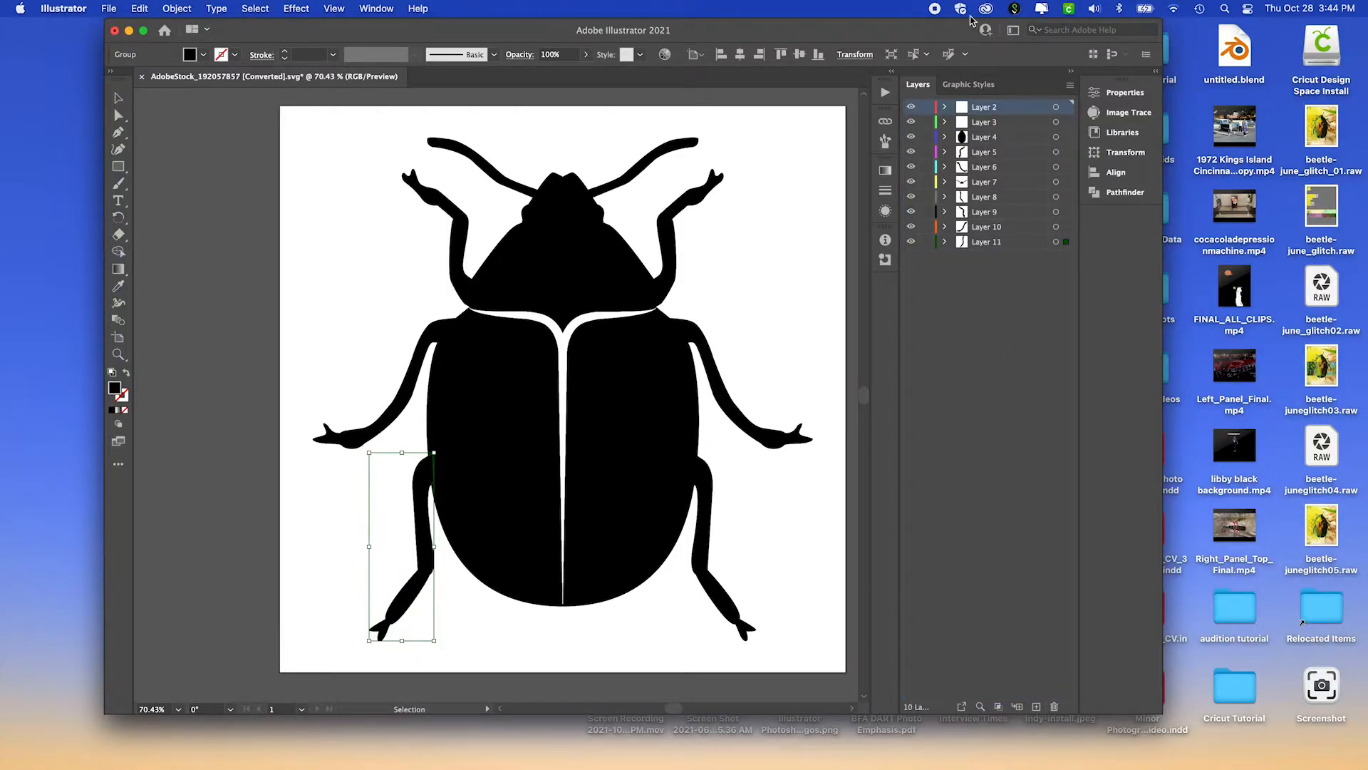
left_click(1007, 169)
left_click(1009, 152)
left_click(1008, 138)
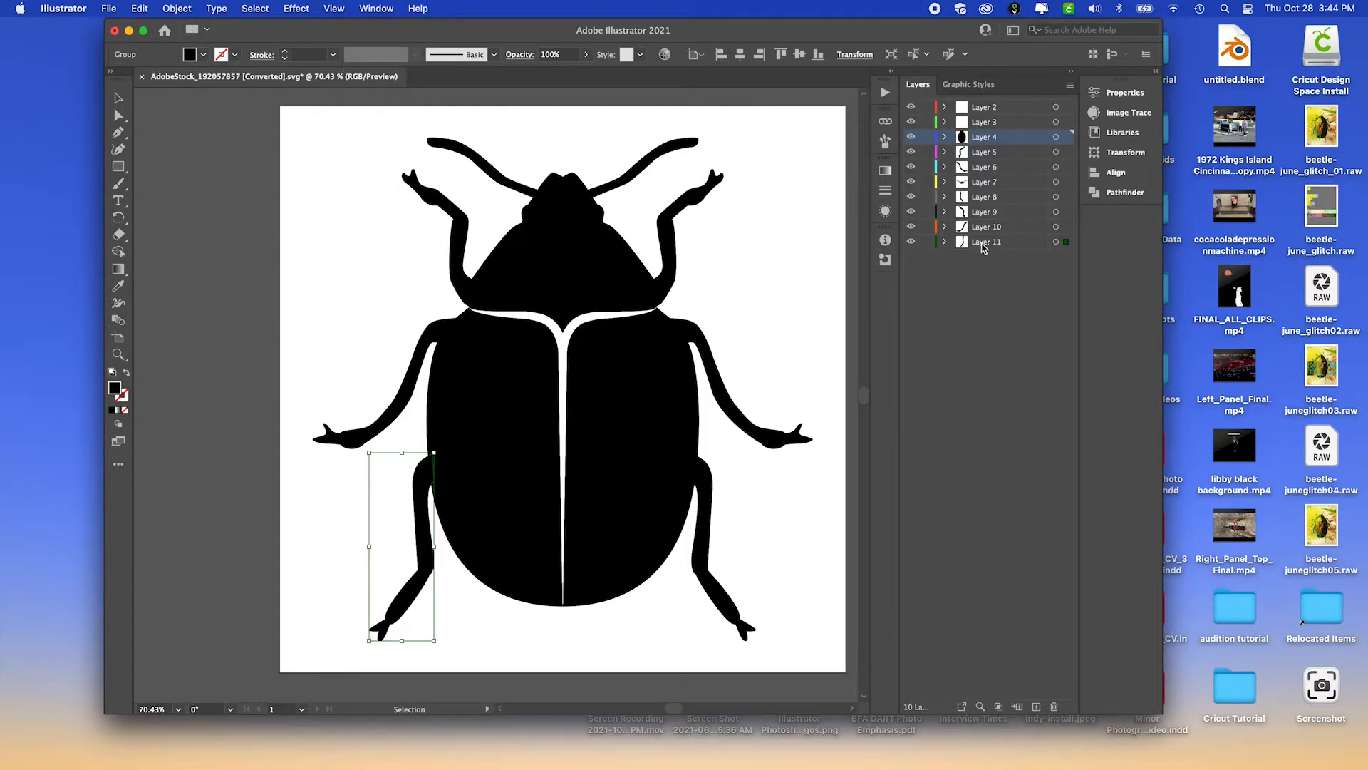
- Save the artwork in Adobe Illustrator (ai) format as beetle_for_Ae in the tutorial assets folder, accepting the default Illustrator options
left_click(108, 8)
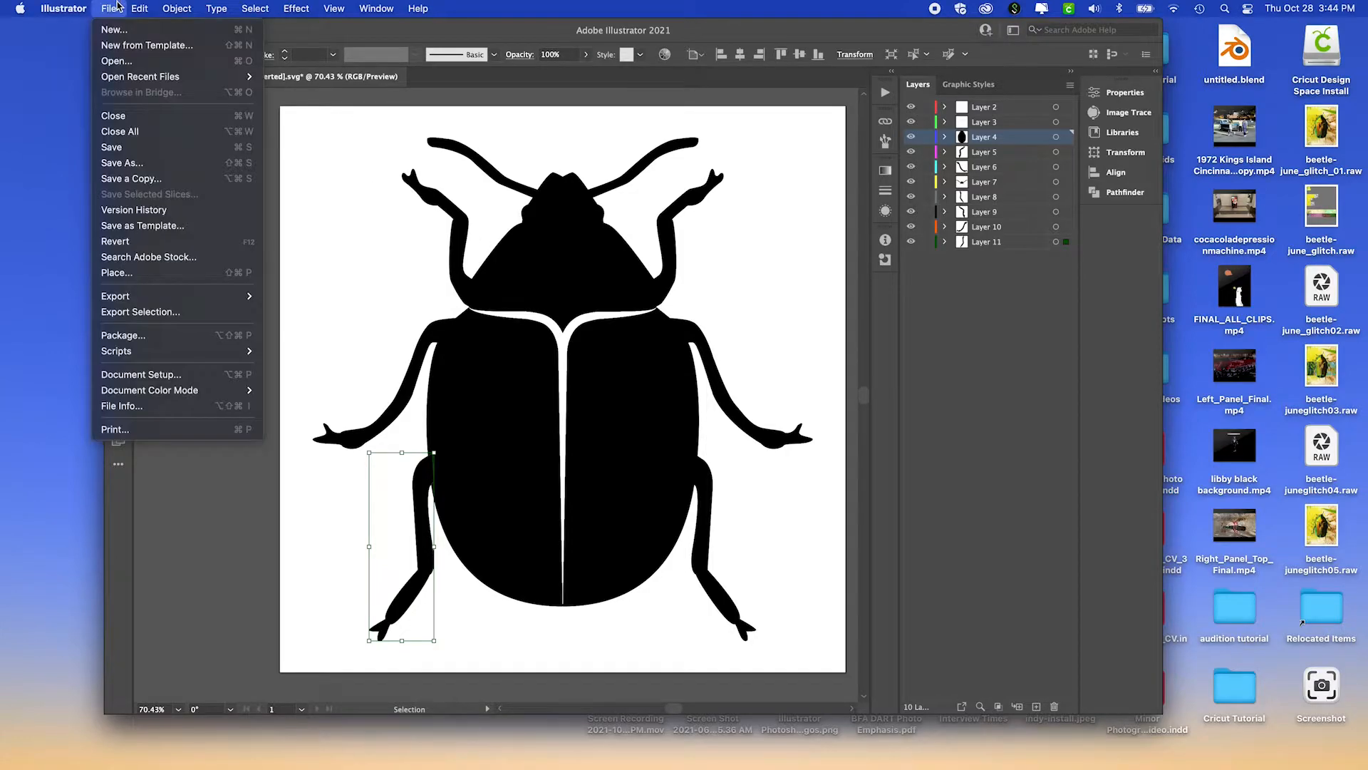
left_click(170, 165)
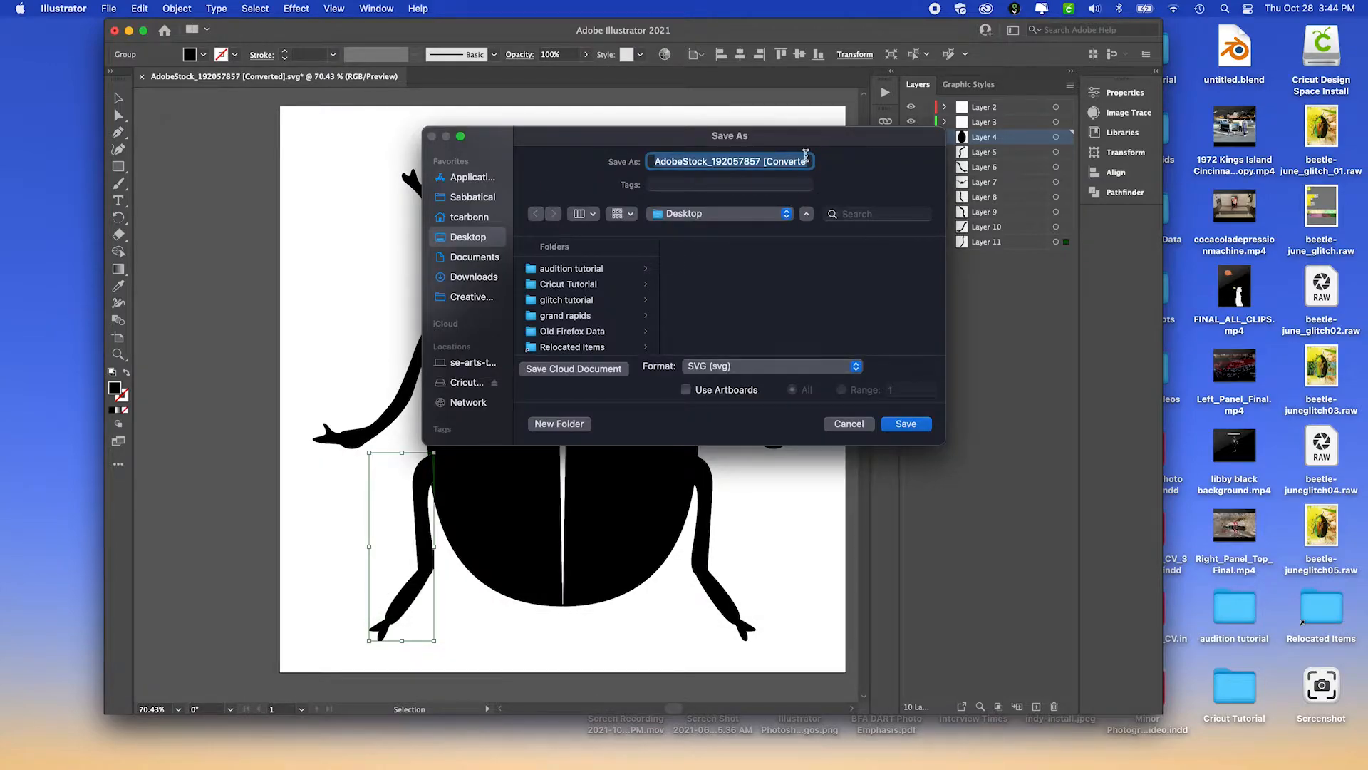
type("beetle_for_Ae")
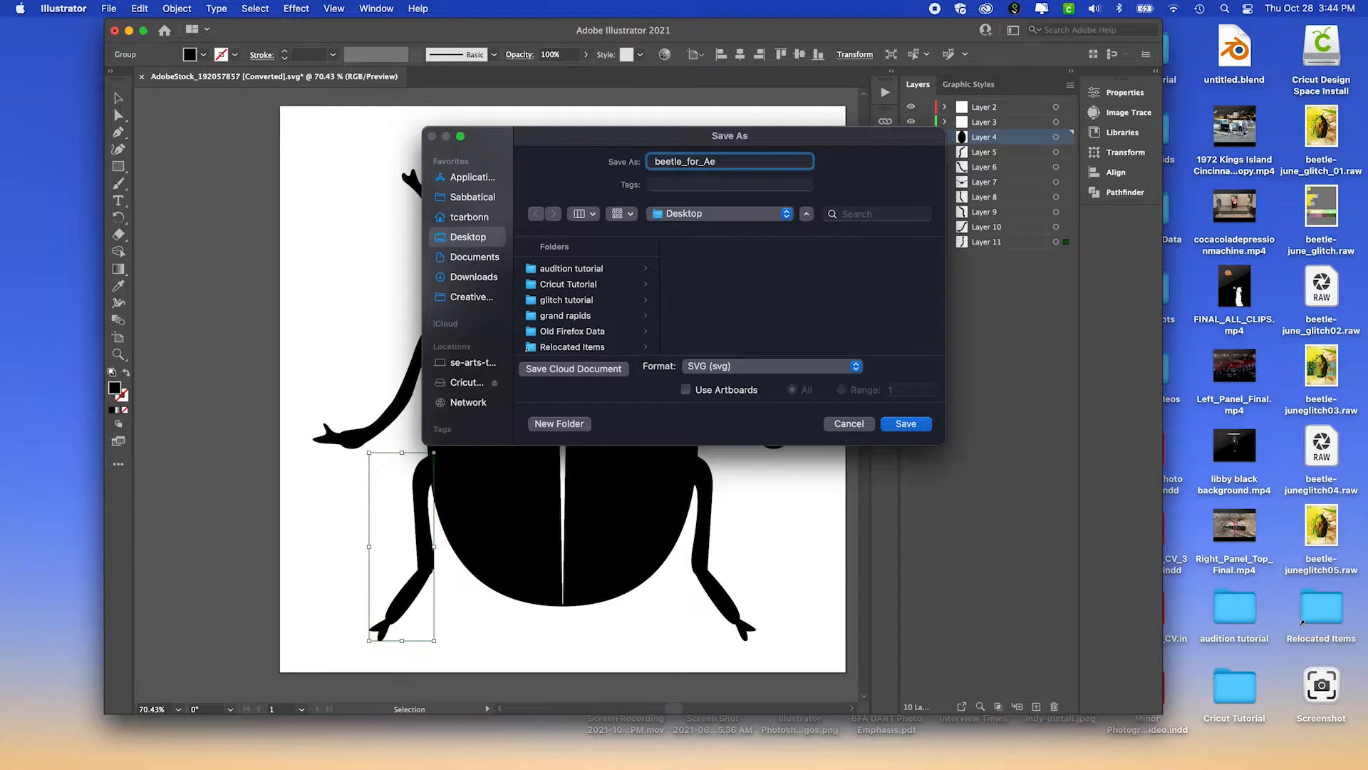
left_click(795, 216)
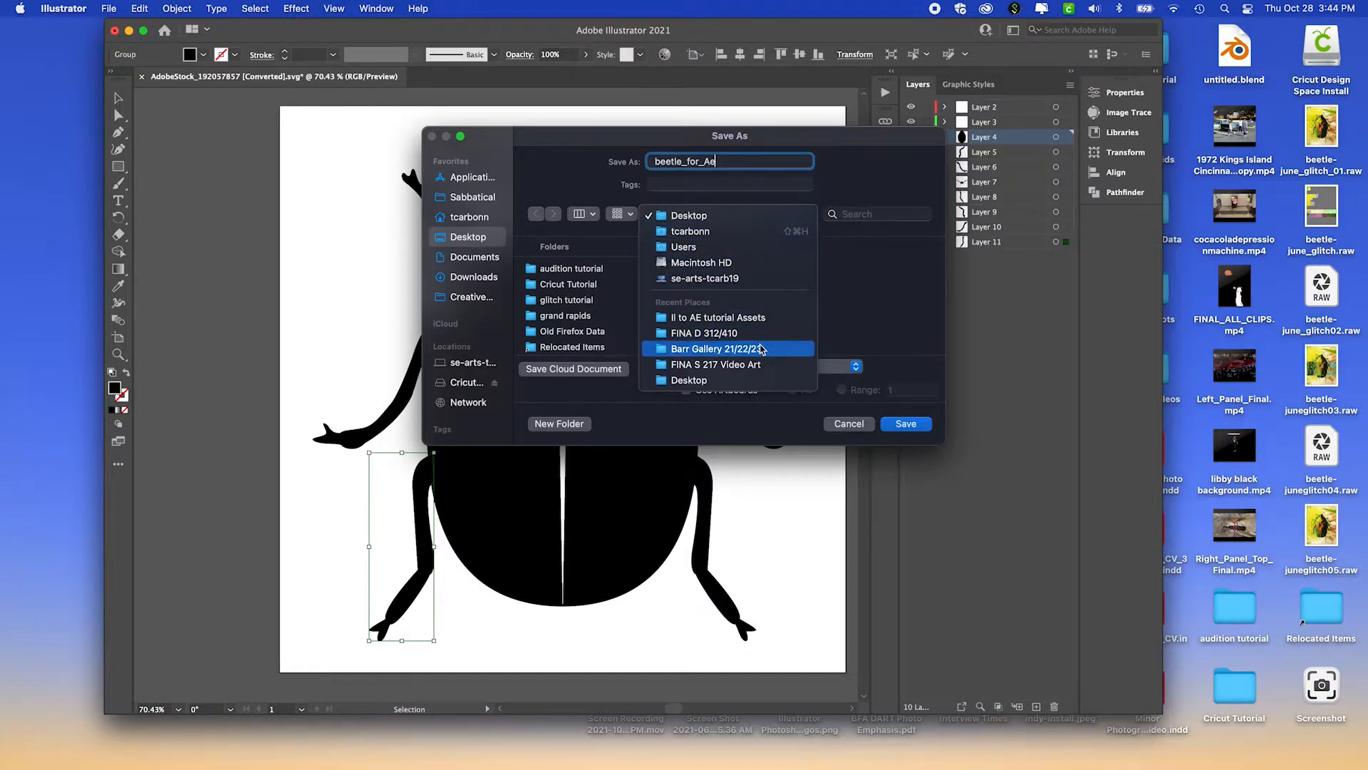
left_click(759, 317)
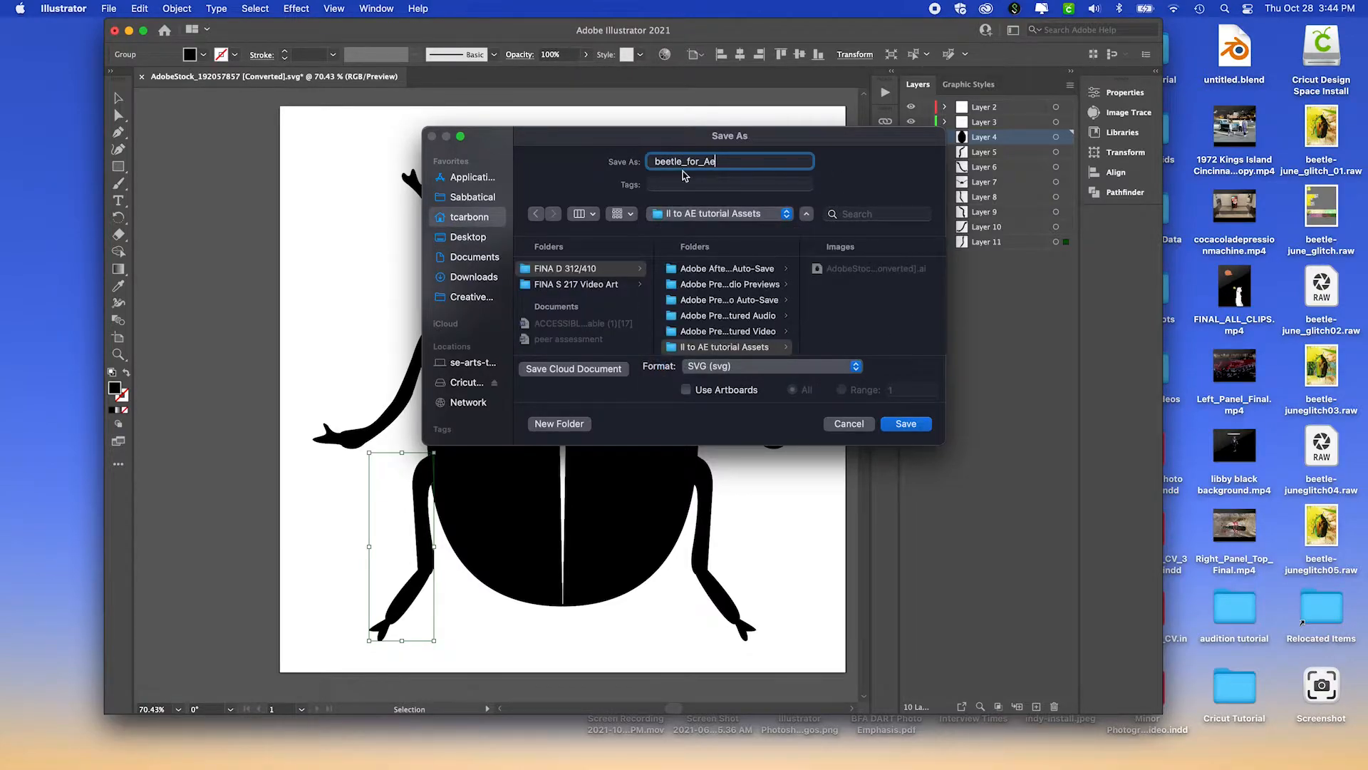
left_click(893, 310)
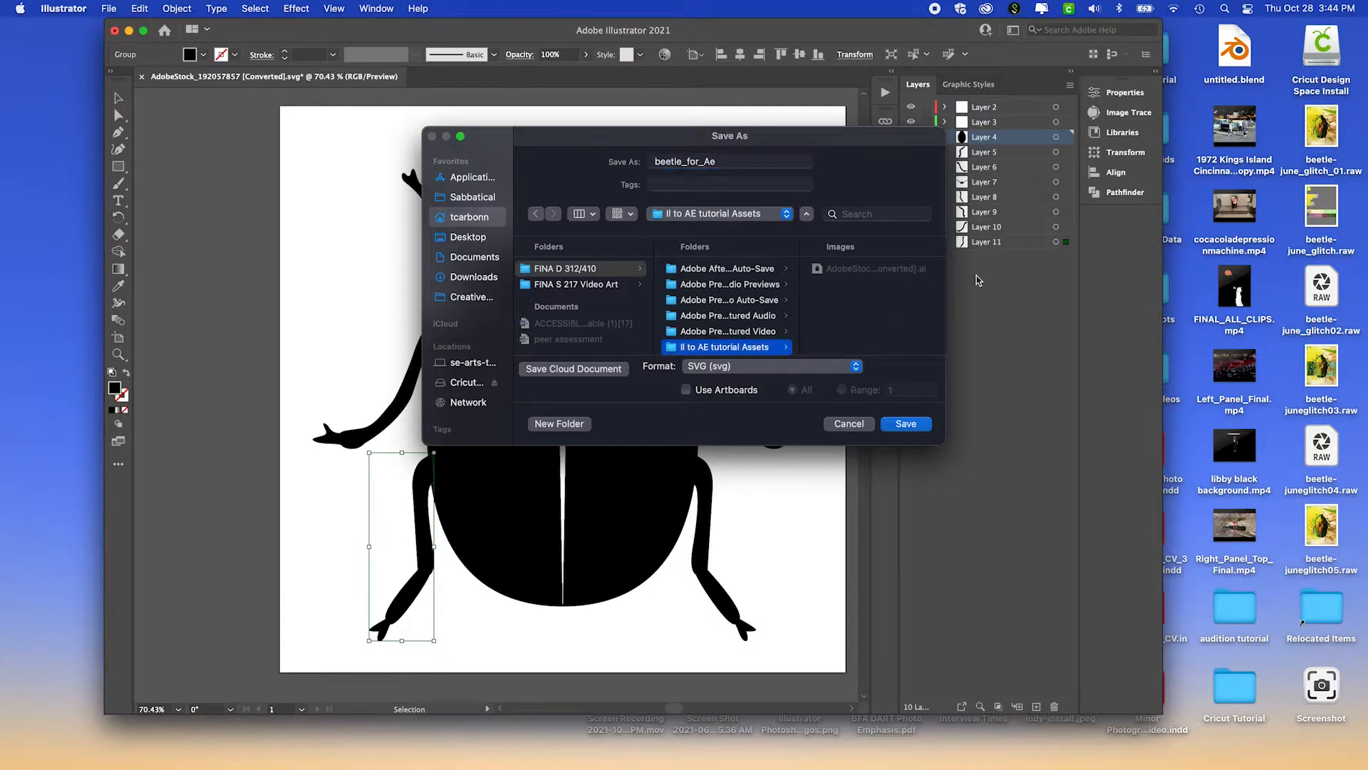
left_click(856, 366)
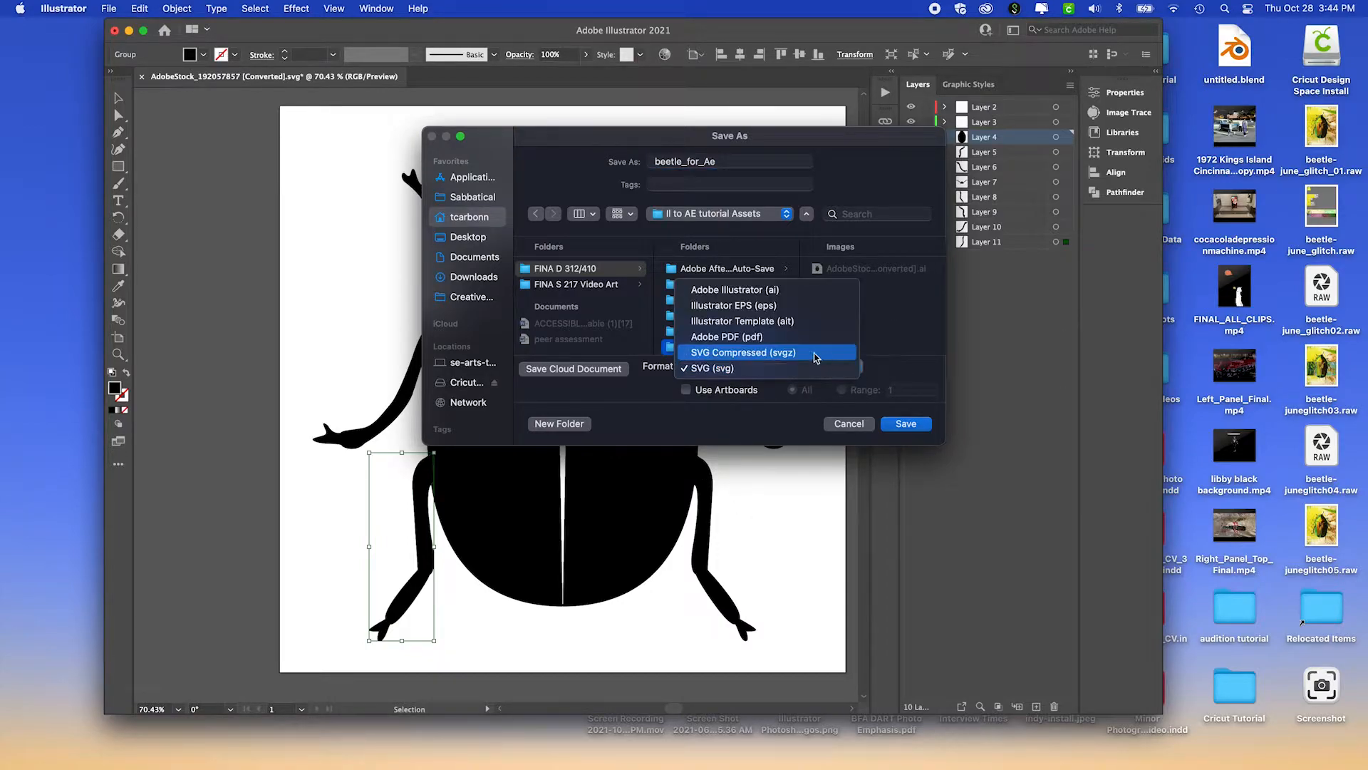
left_click(751, 290)
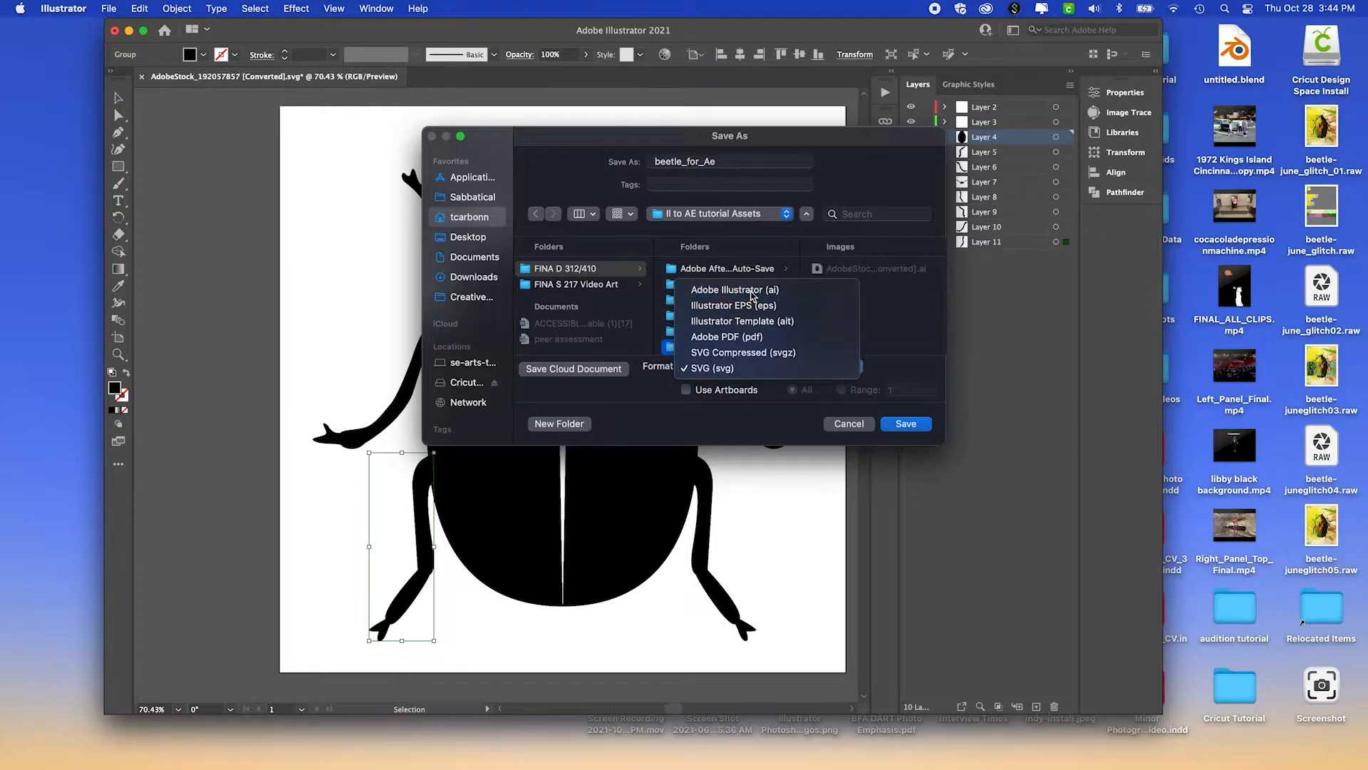
left_click(921, 424)
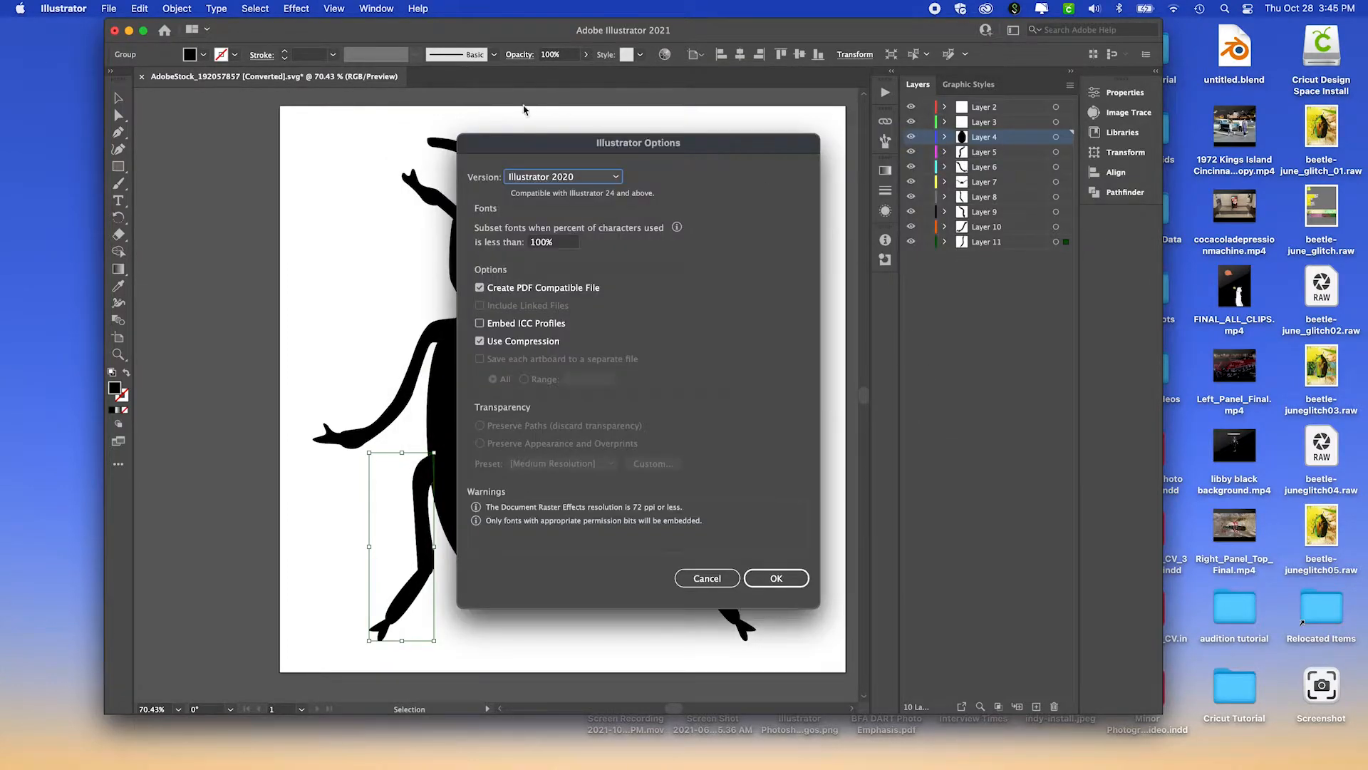
left_click(776, 578)
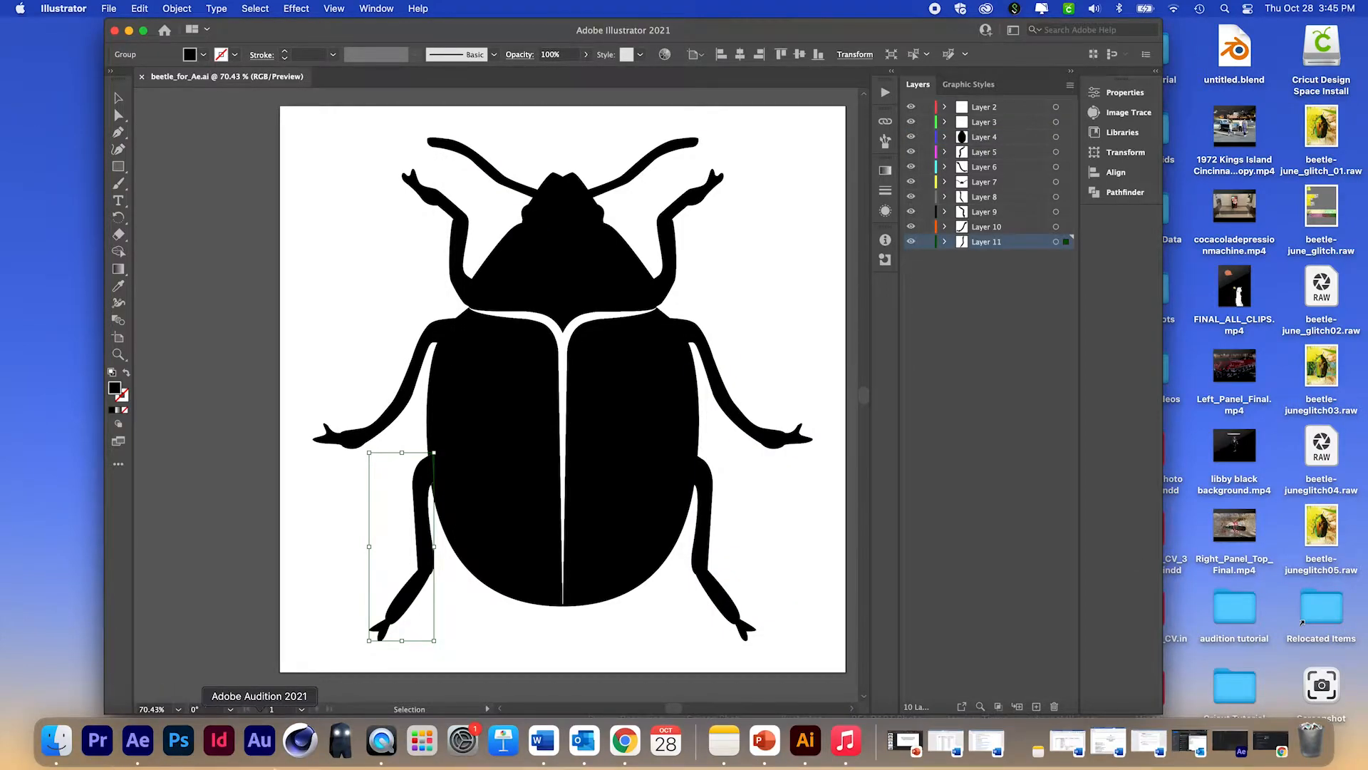
- Switch to After Effects and create an HDTV 1080 29.97 composition with the background colour set to FEFEFE
mouse_move(234, 768)
left_click(137, 749)
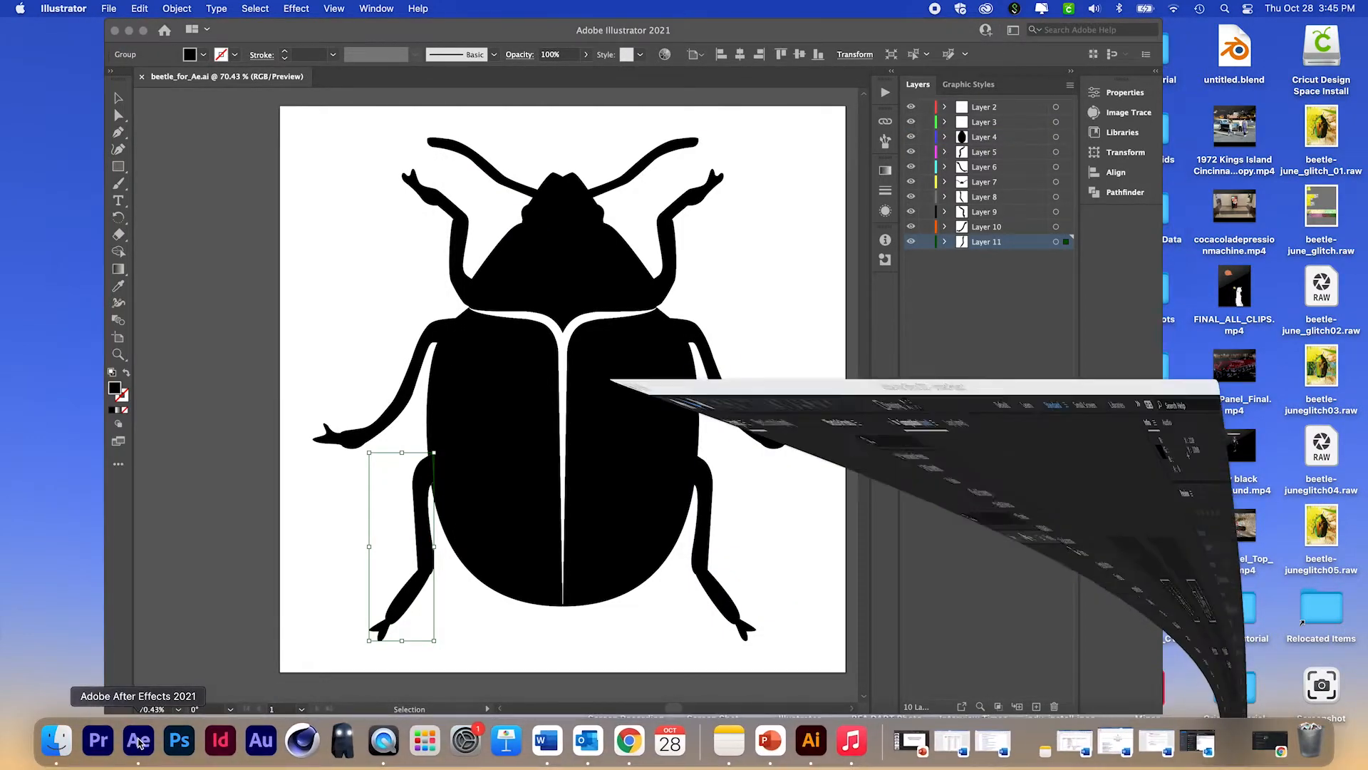
left_click_drag(413, 50, 502, 40)
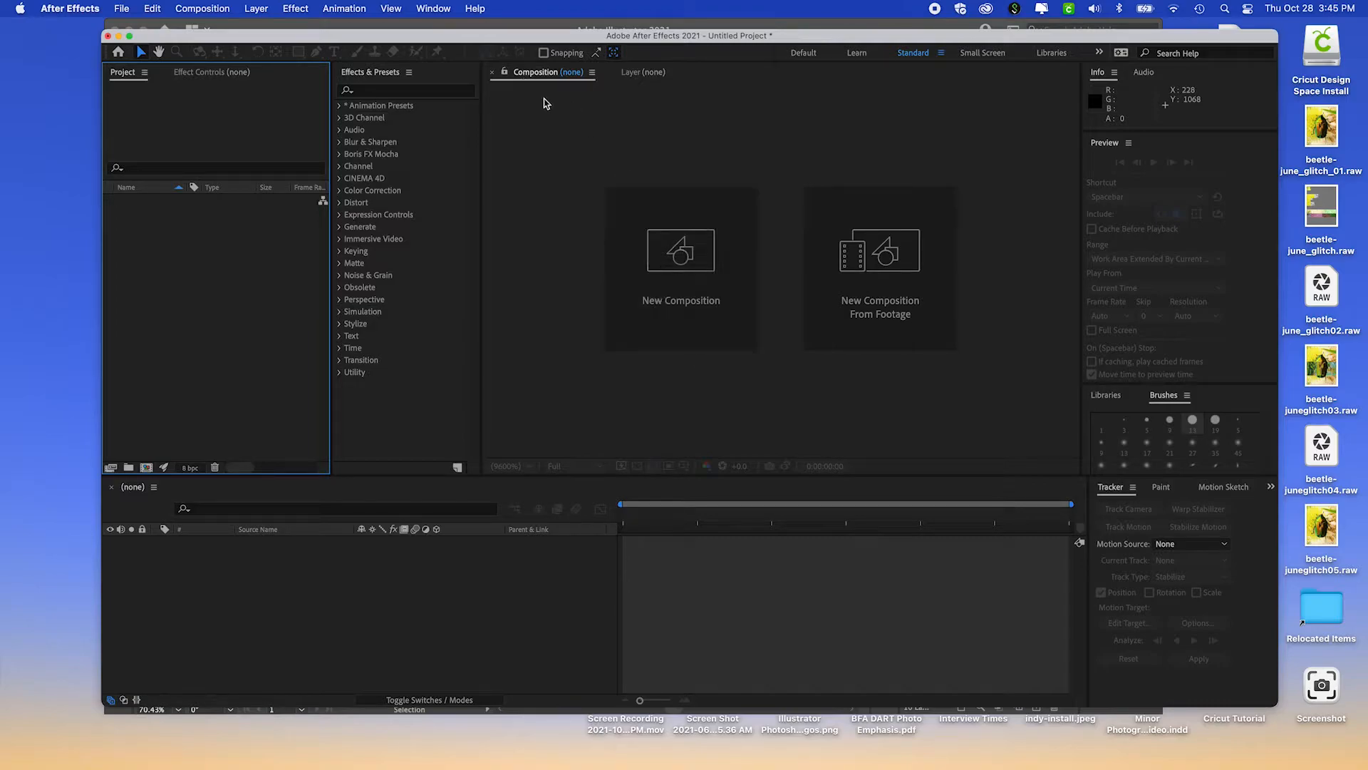
left_click(730, 312)
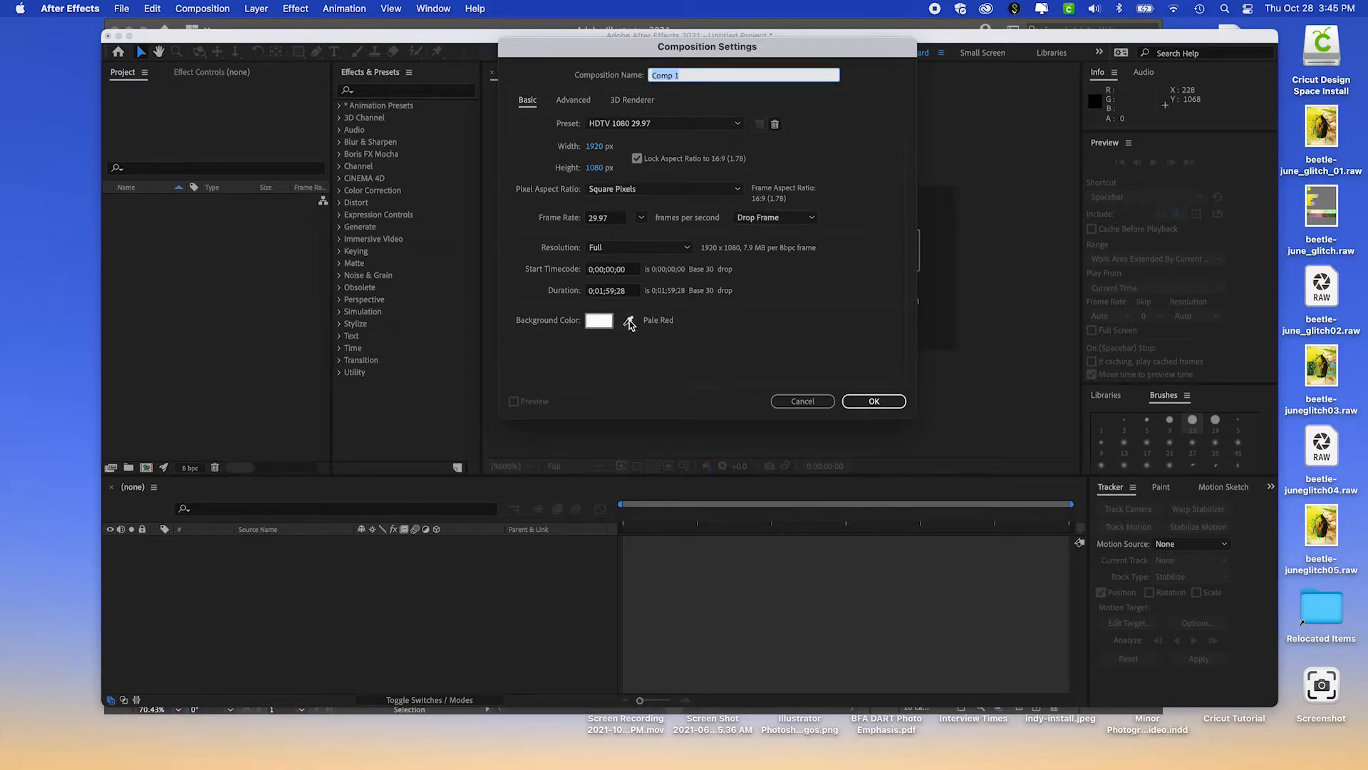
left_click(600, 323)
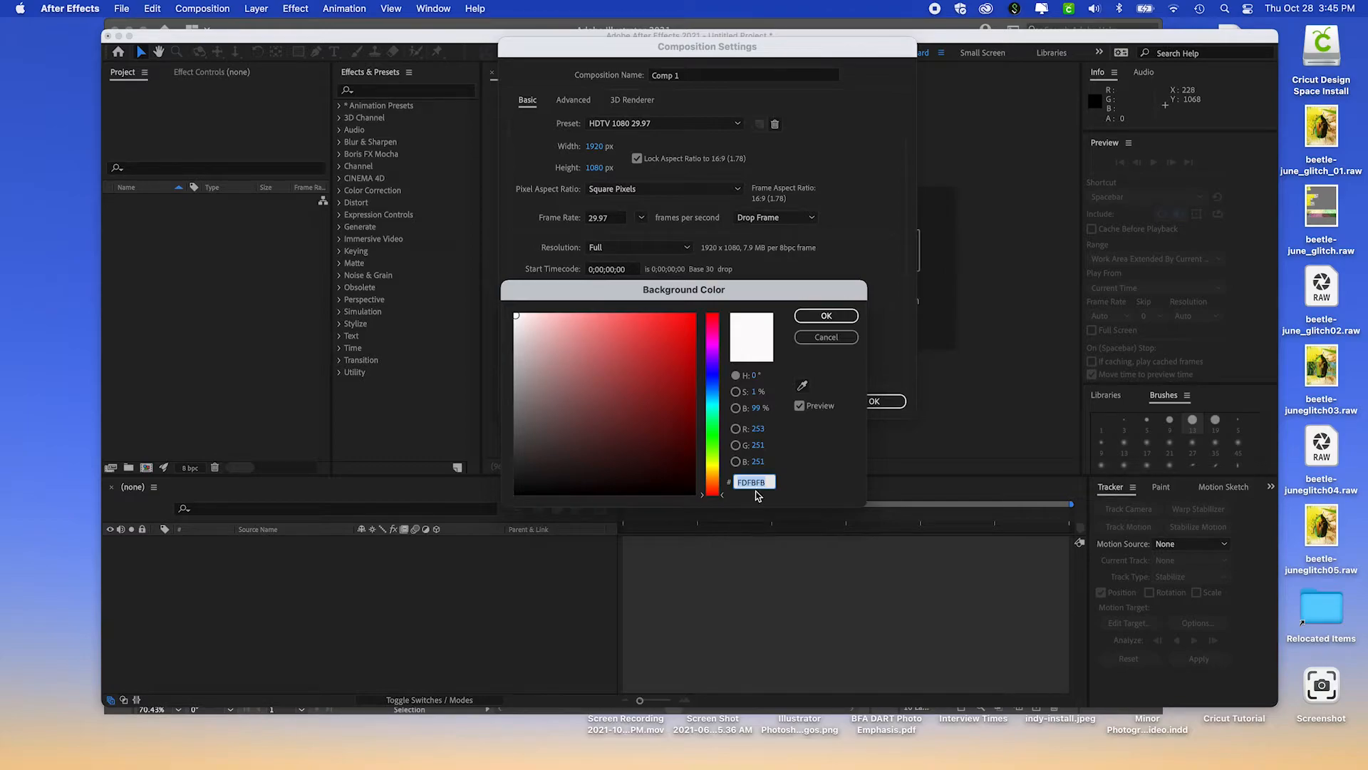
type("FEFEFE")
left_click(844, 320)
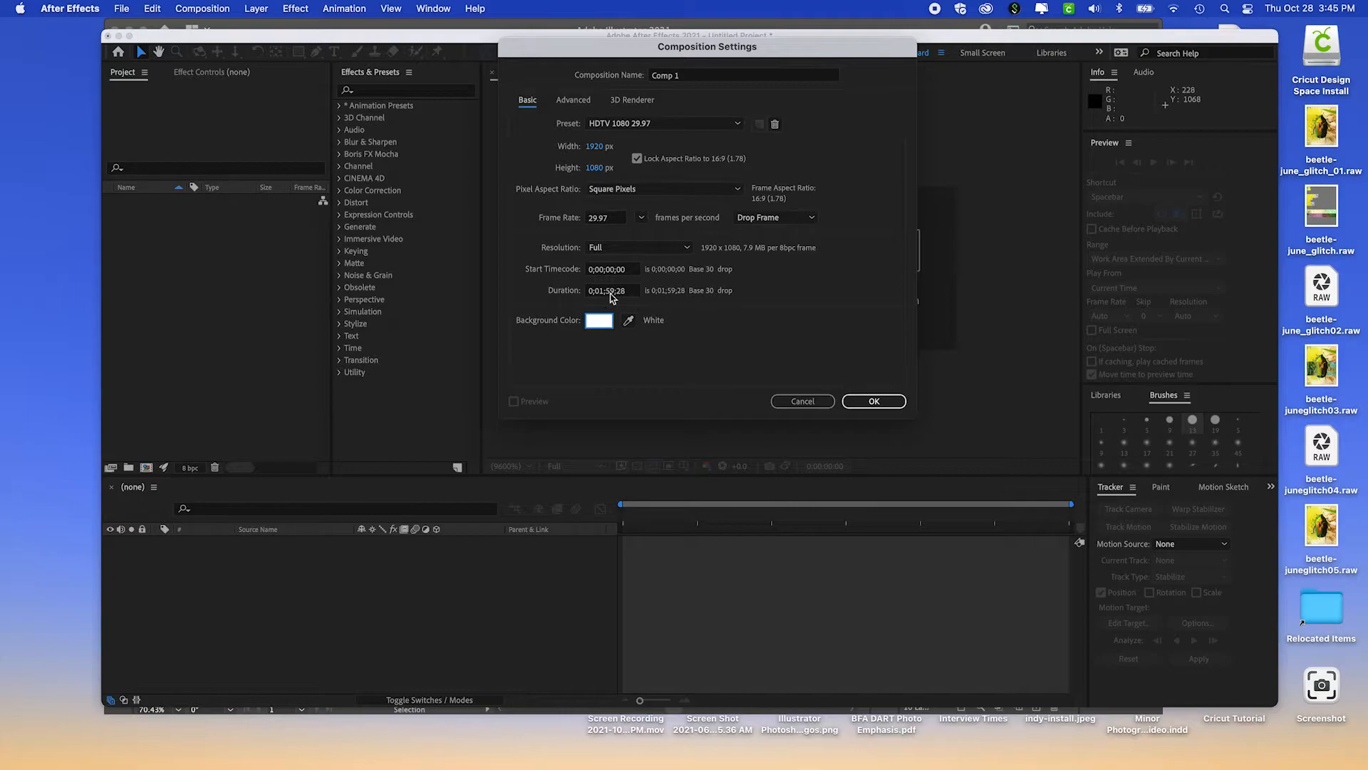
left_click(890, 403)
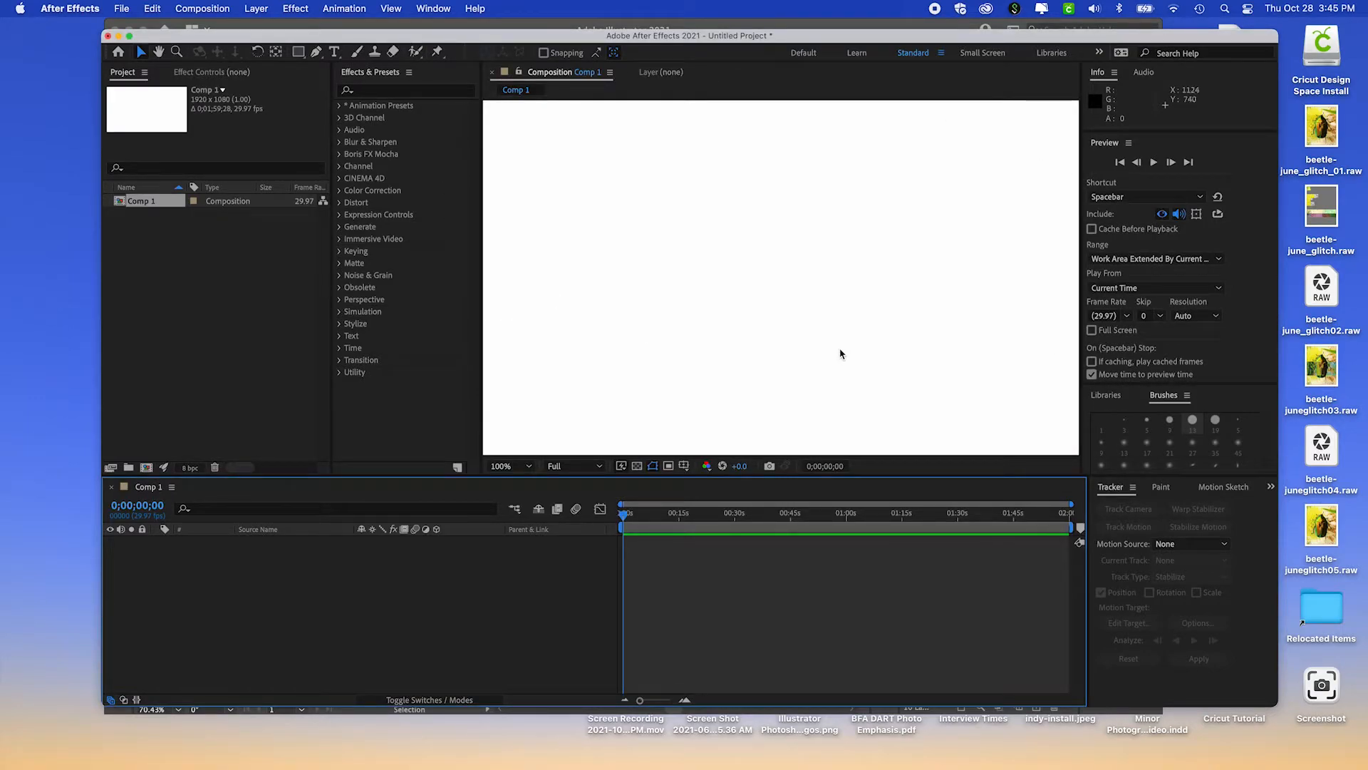
- Set the composition viewer's magnification so the whole frame fits
scroll(841, 354, "down", 2)
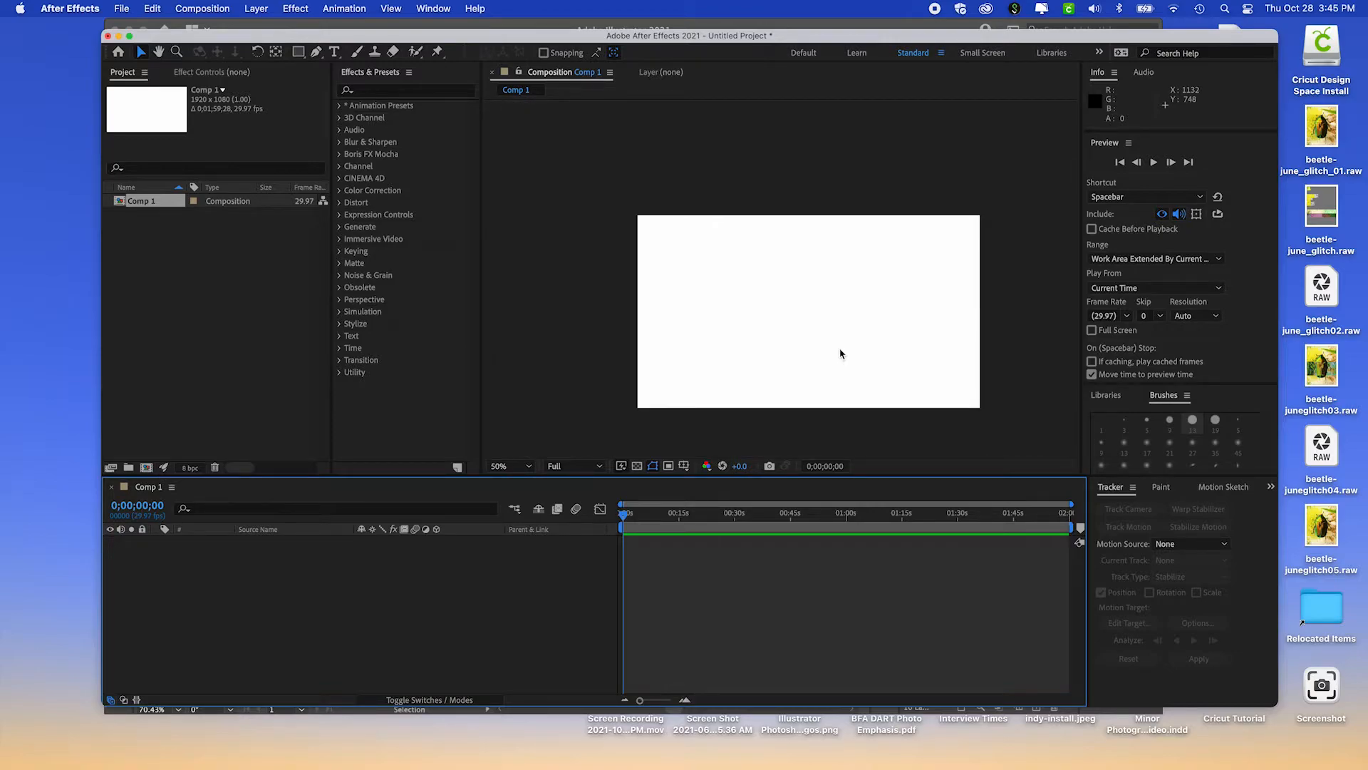
scroll(840, 355, "up", 2)
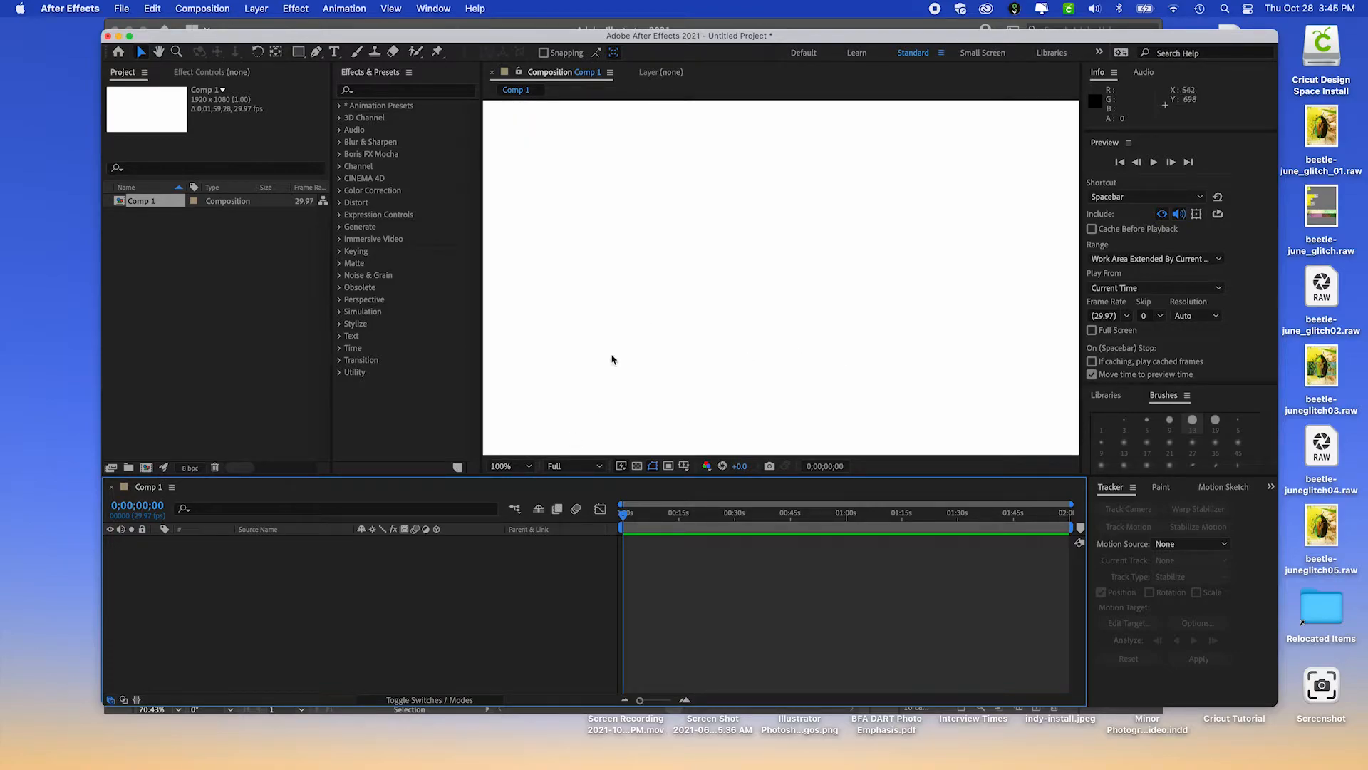
left_click(522, 467)
left_click(507, 480)
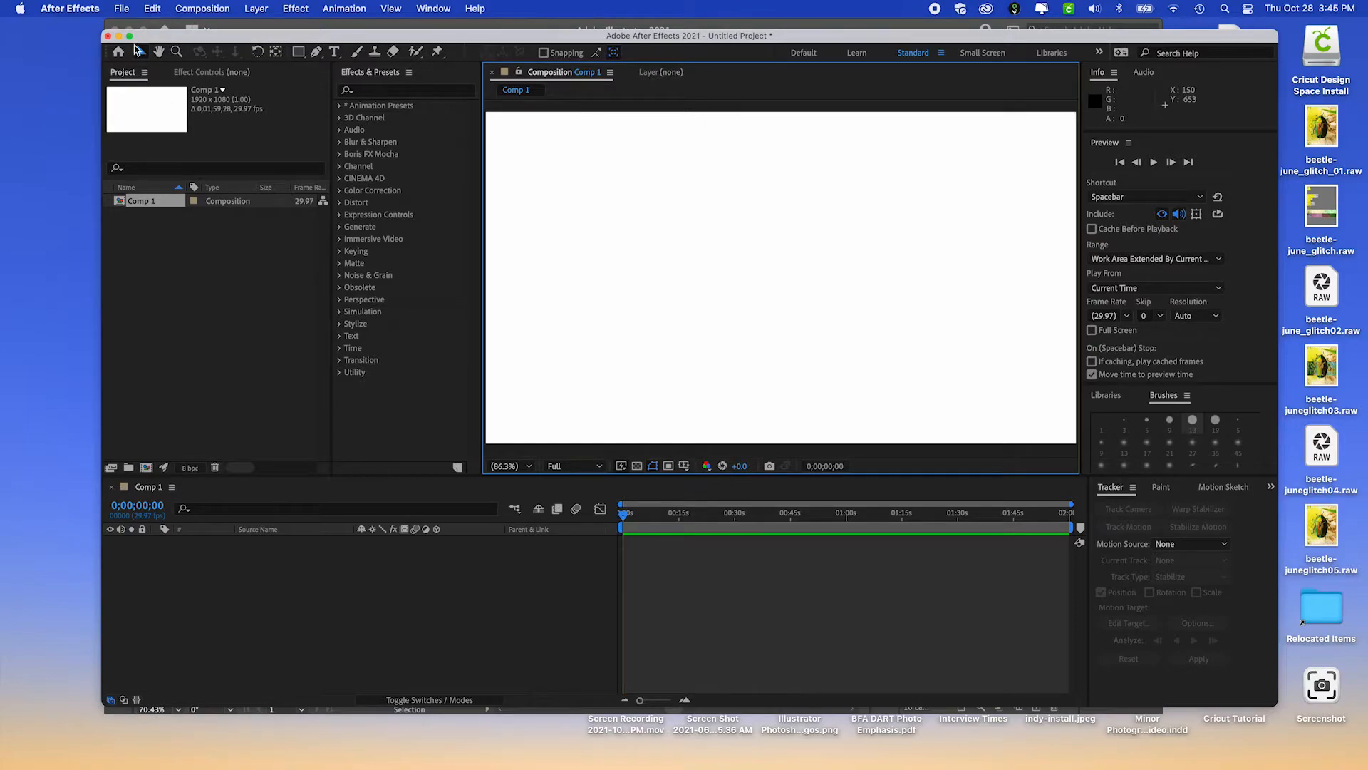
- Choose beetle_for_Ae.ai from the tutorial assets folder as the file to import
left_click(126, 10)
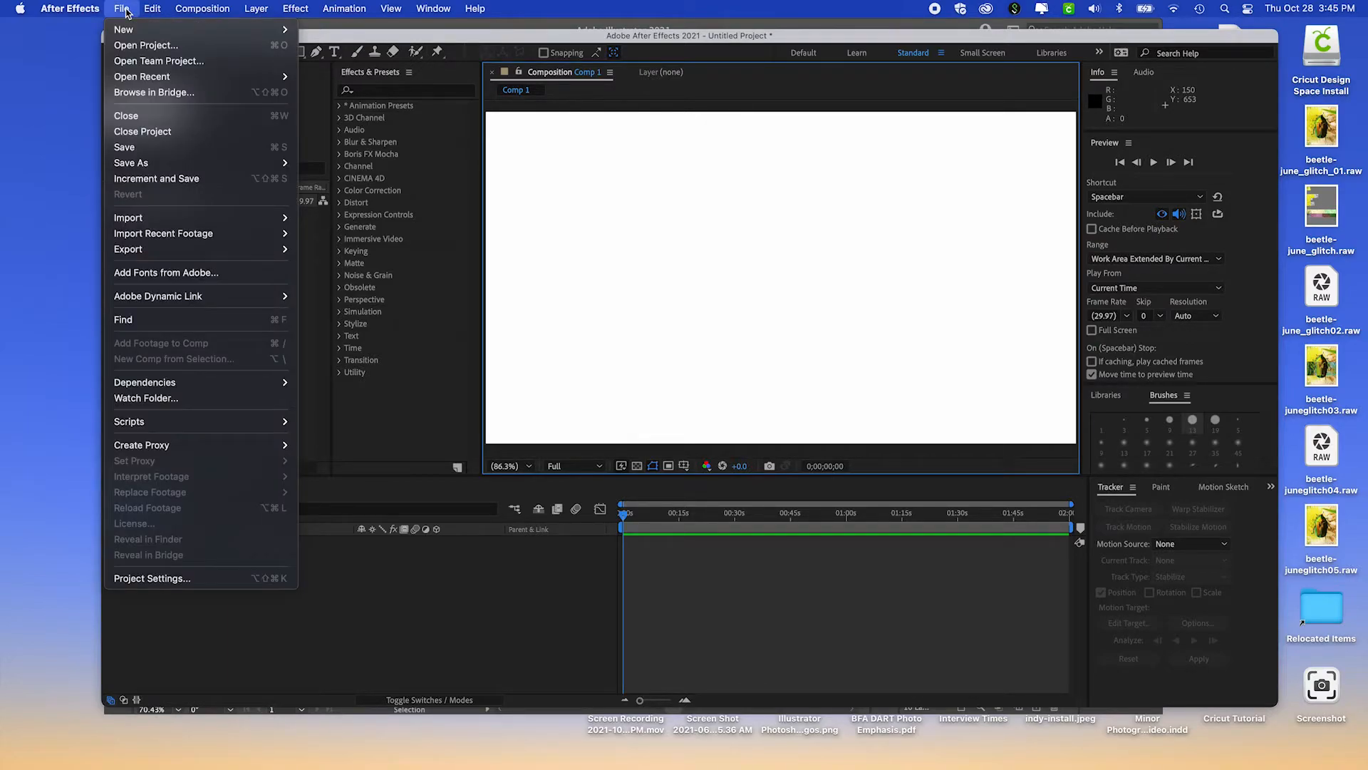
mouse_move(172, 218)
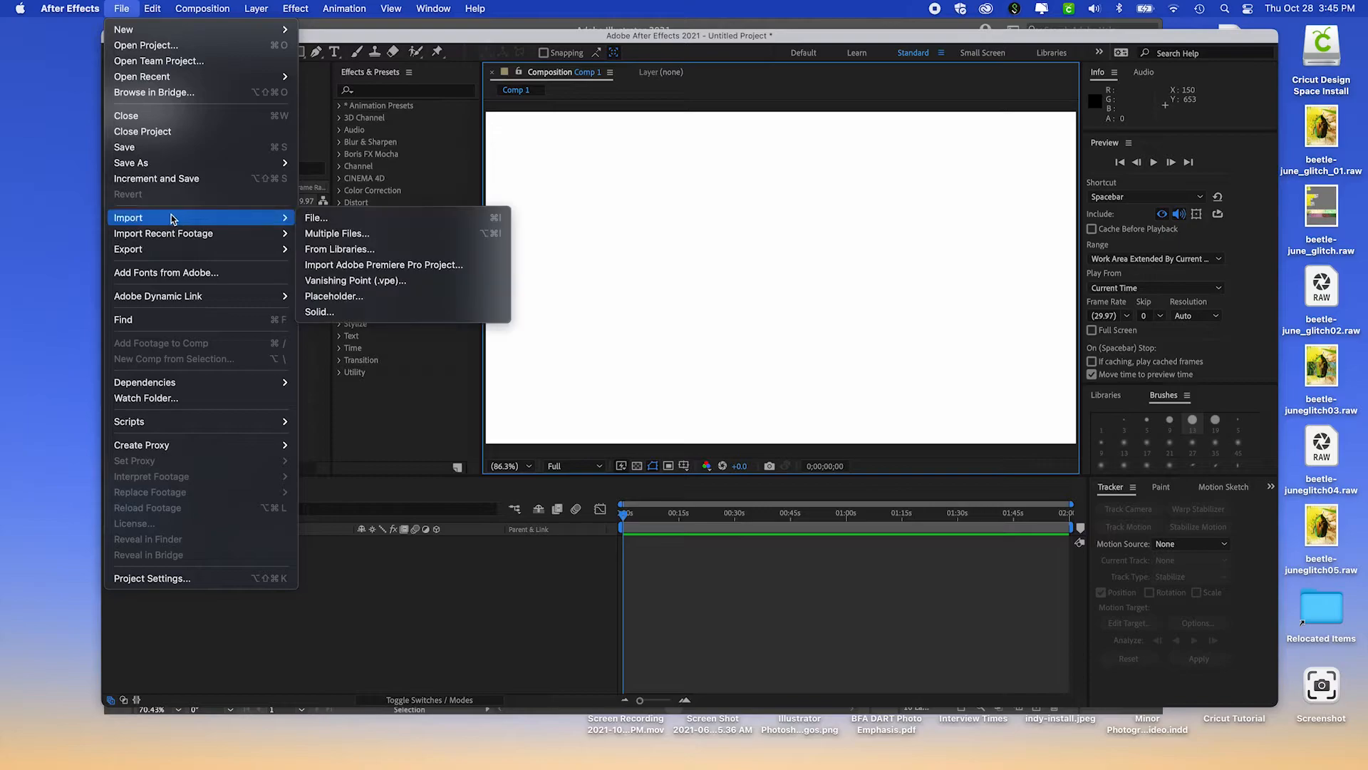
left_click(314, 219)
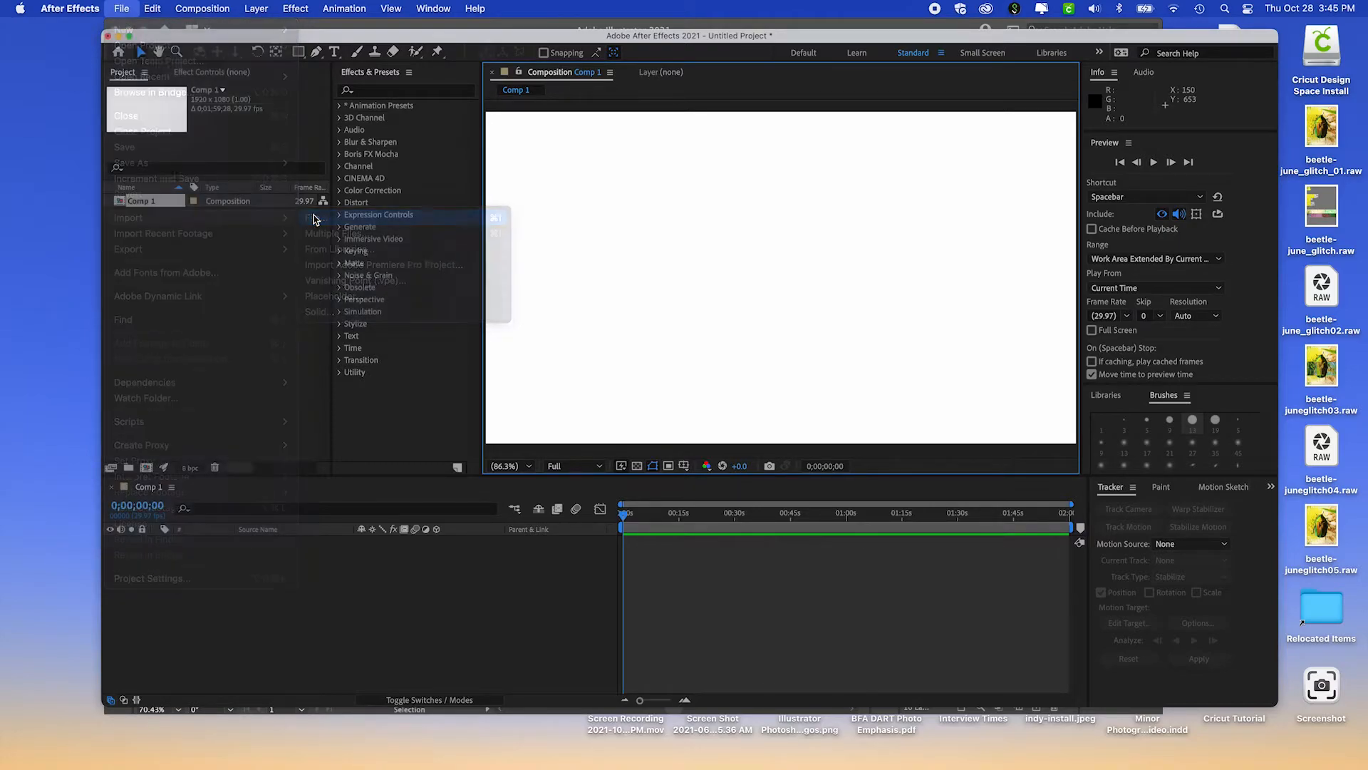
scroll(795, 211, "down", 4)
scroll(794, 210, "up", 2)
scroll(625, 220, "up", 1)
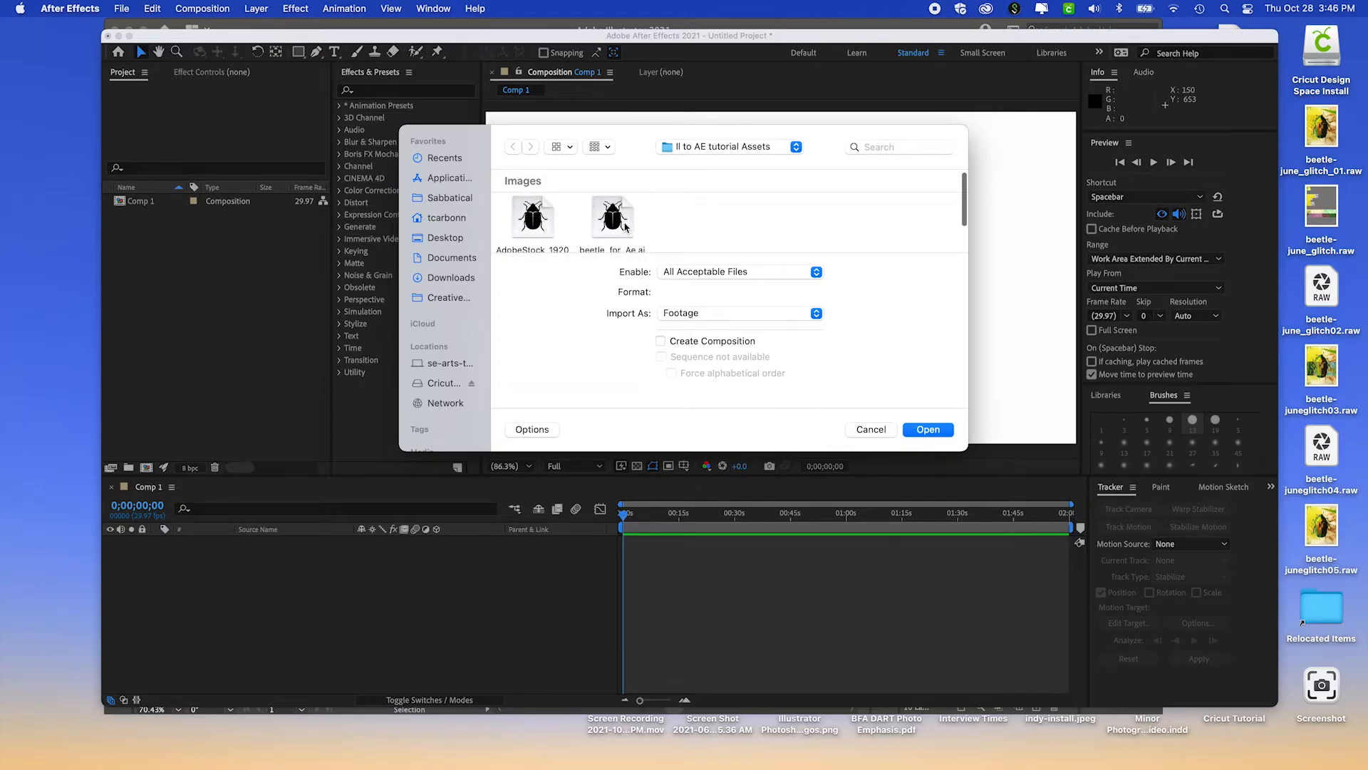
scroll(625, 226, "up", 1)
double_click(623, 228)
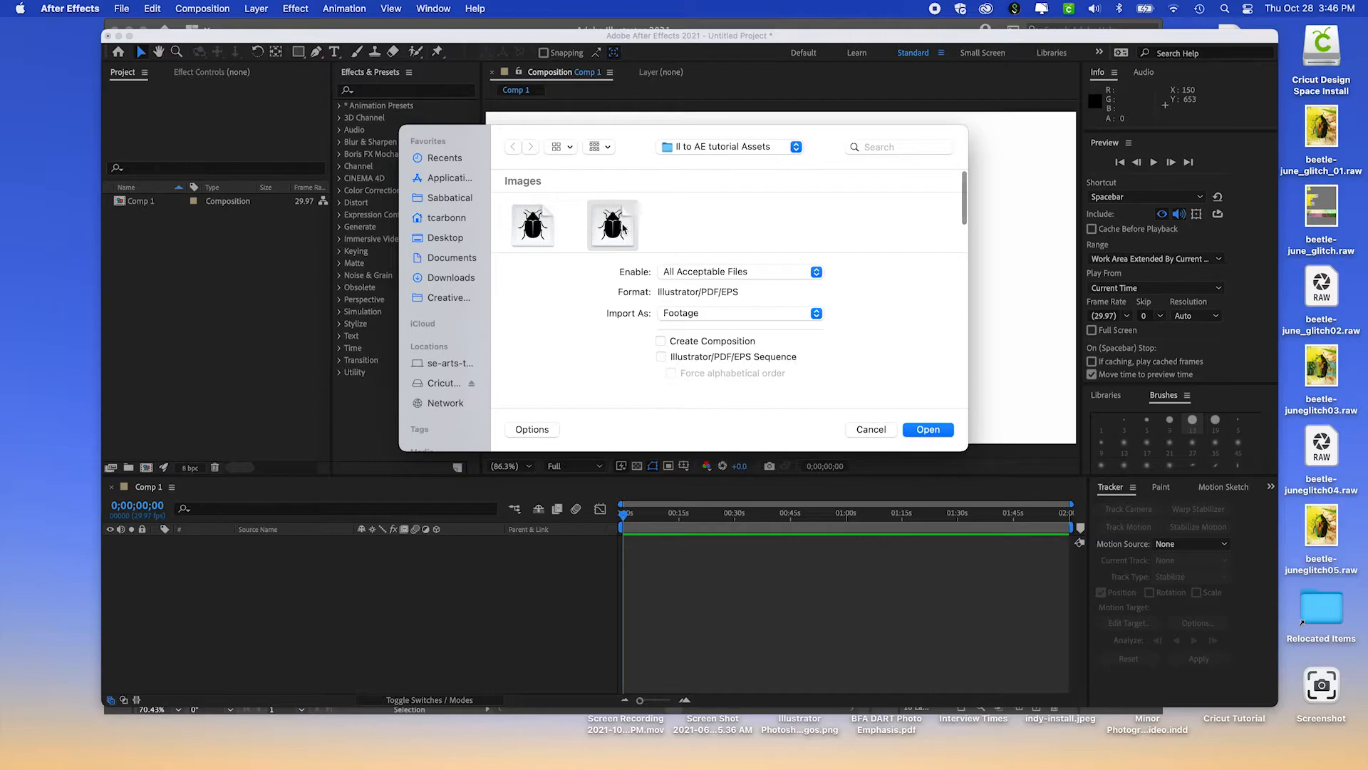
- Import the beetle artwork as a Composition with its footage dimensions set to Document Size
left_click_drag(617, 310, 695, 179)
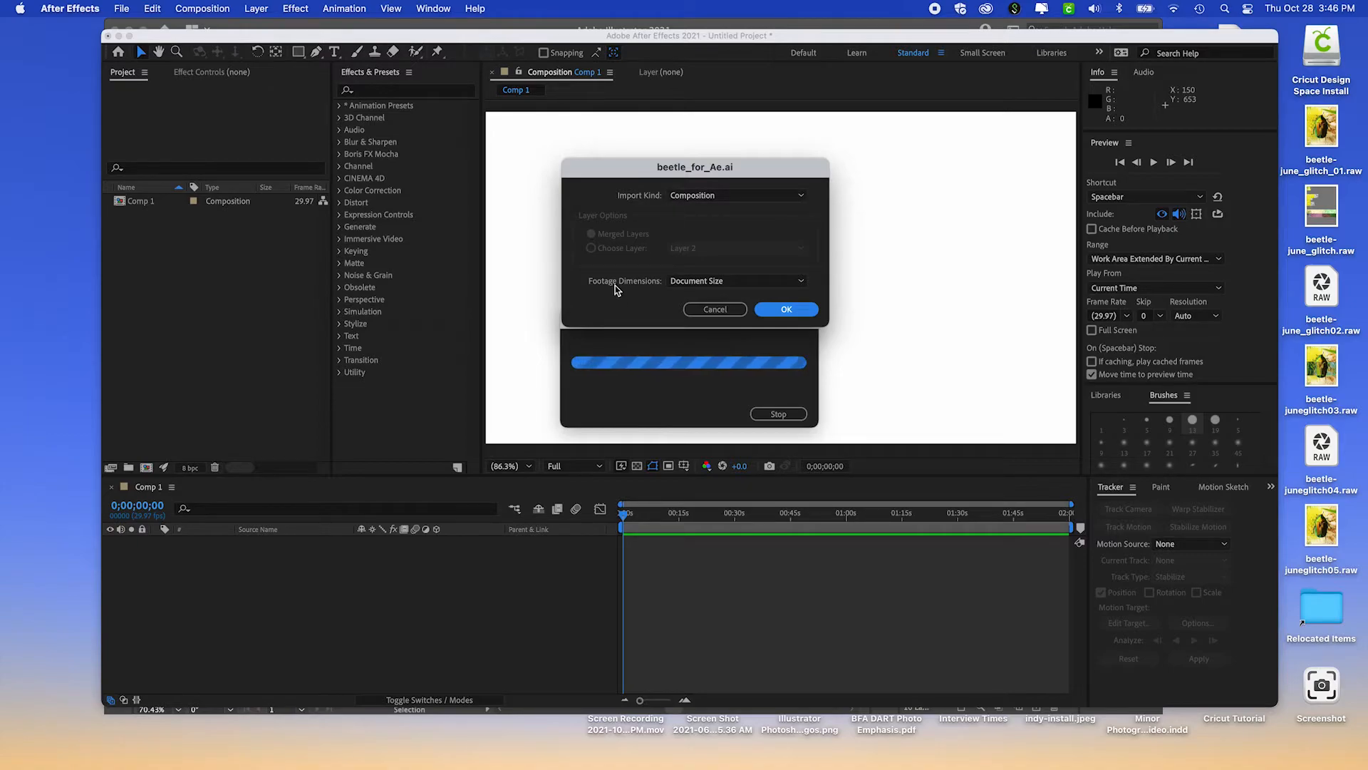
left_click(789, 196)
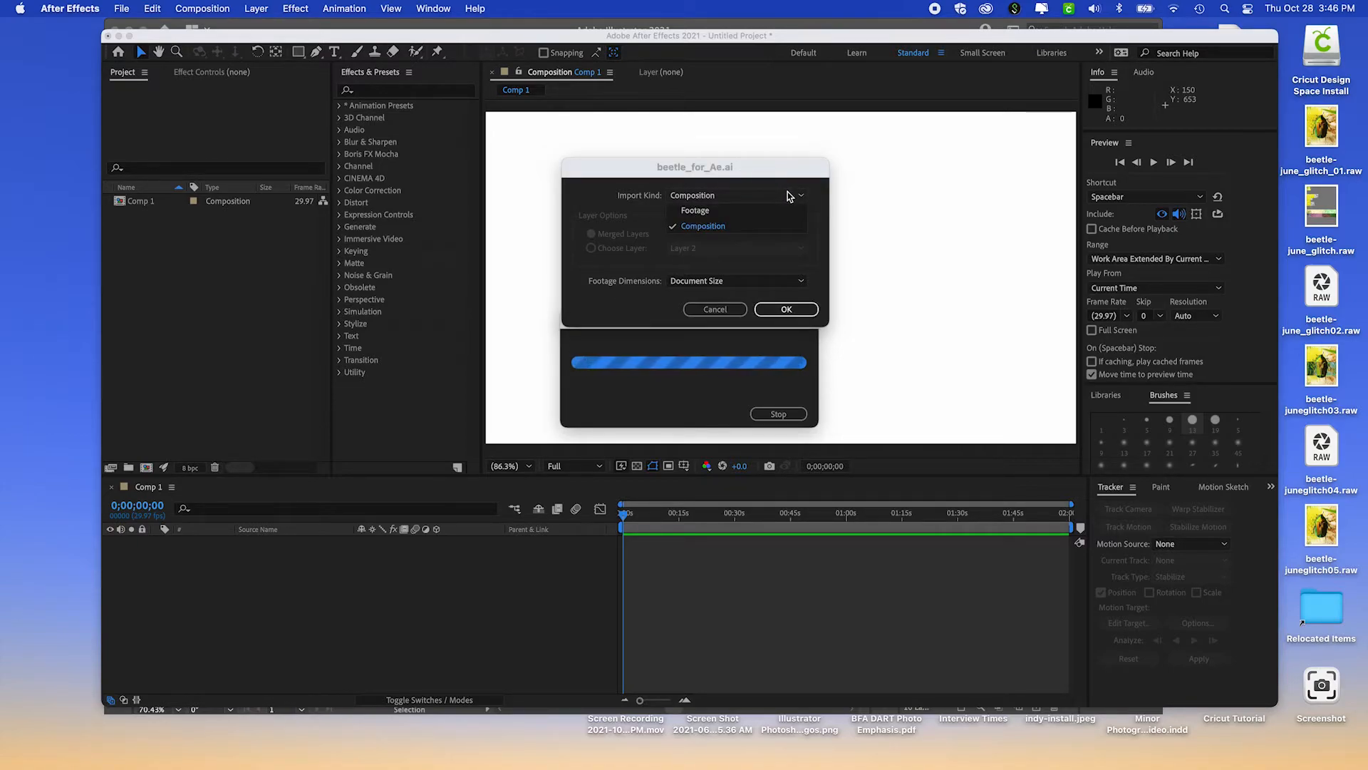
left_click(702, 220)
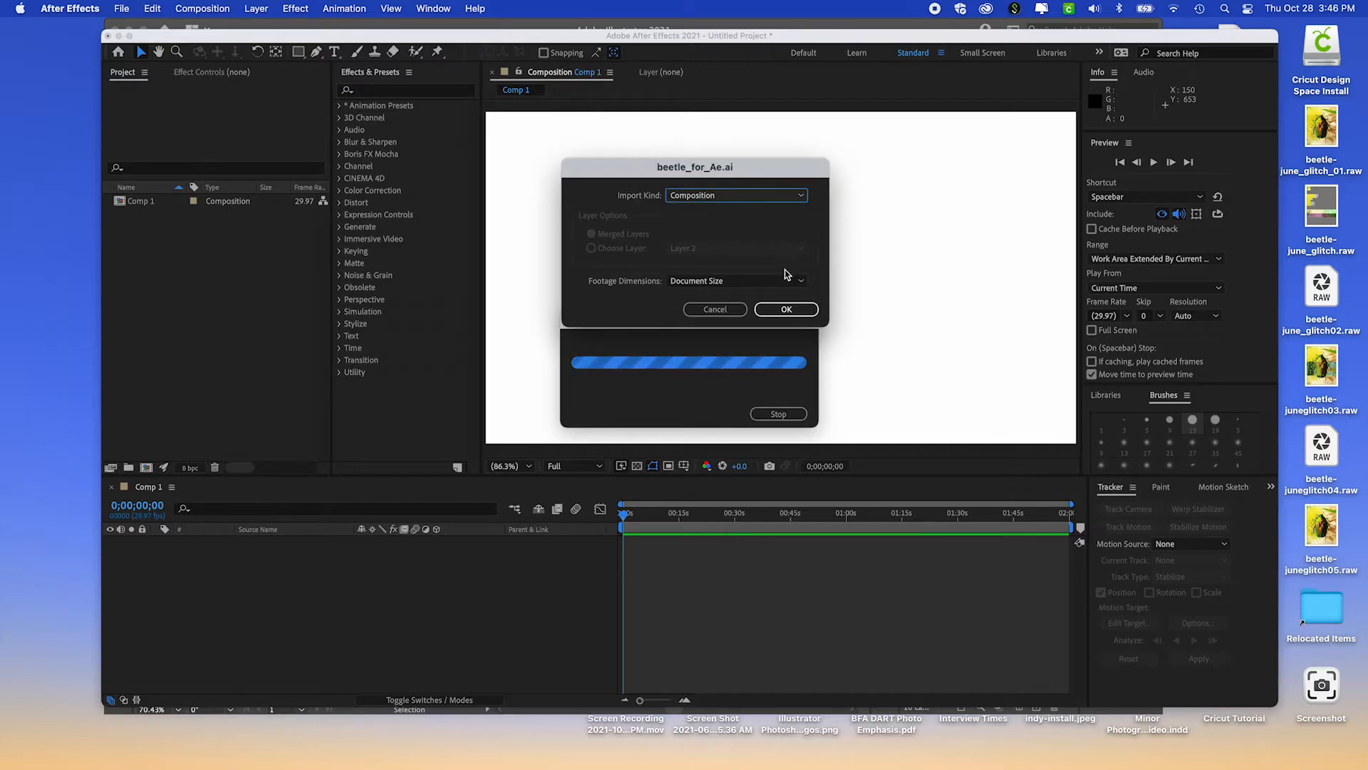
left_click(798, 283)
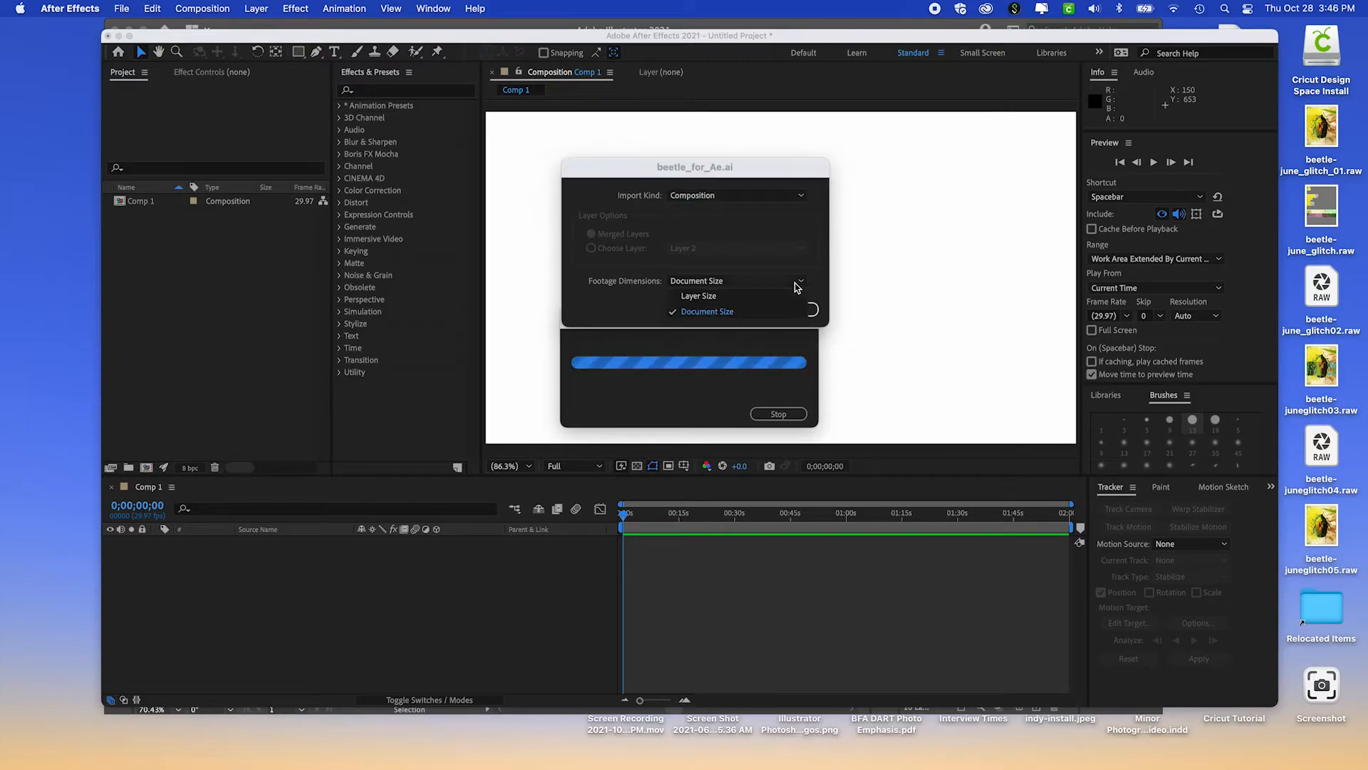
left_click(710, 312)
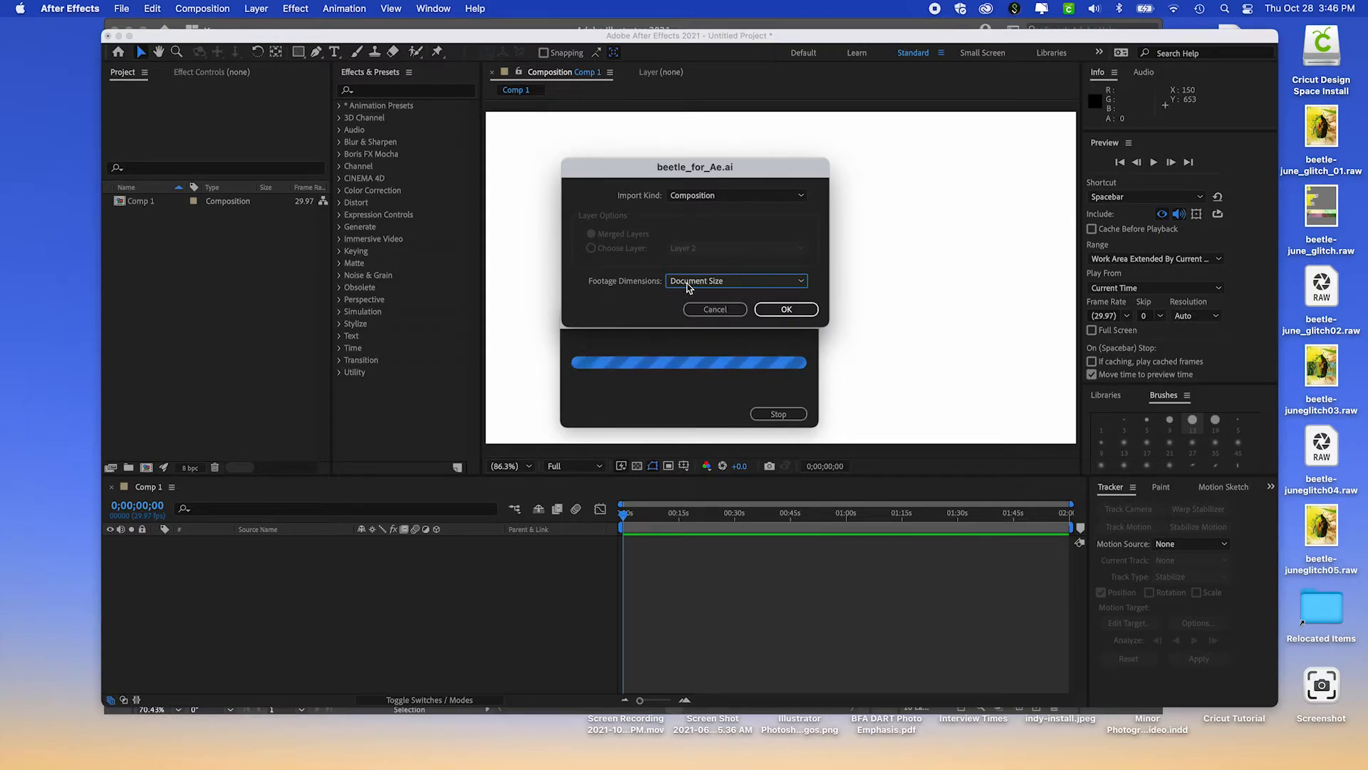
left_click(788, 309)
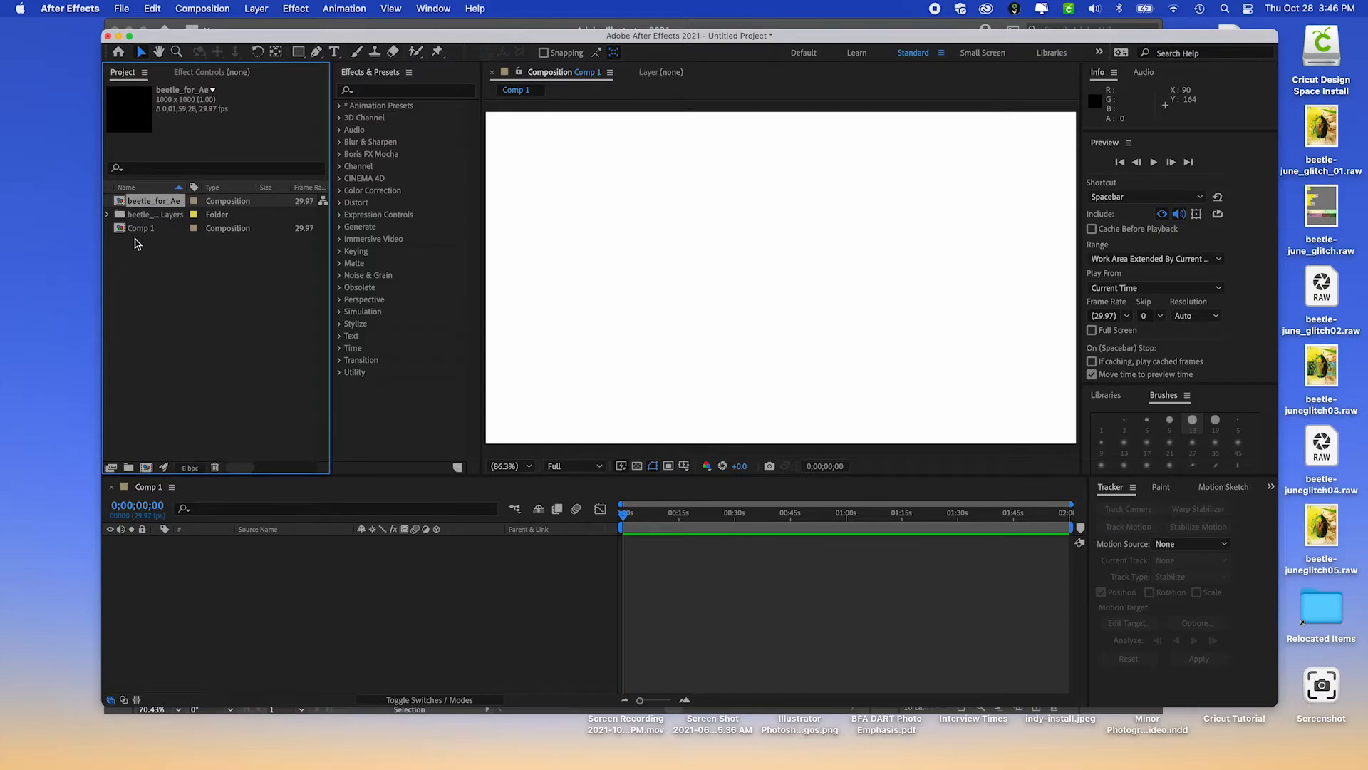
- Add all layers of the imported beetle layers folder to Comp 1 and shift the whole beetle slightly left in the frame
left_click(106, 216)
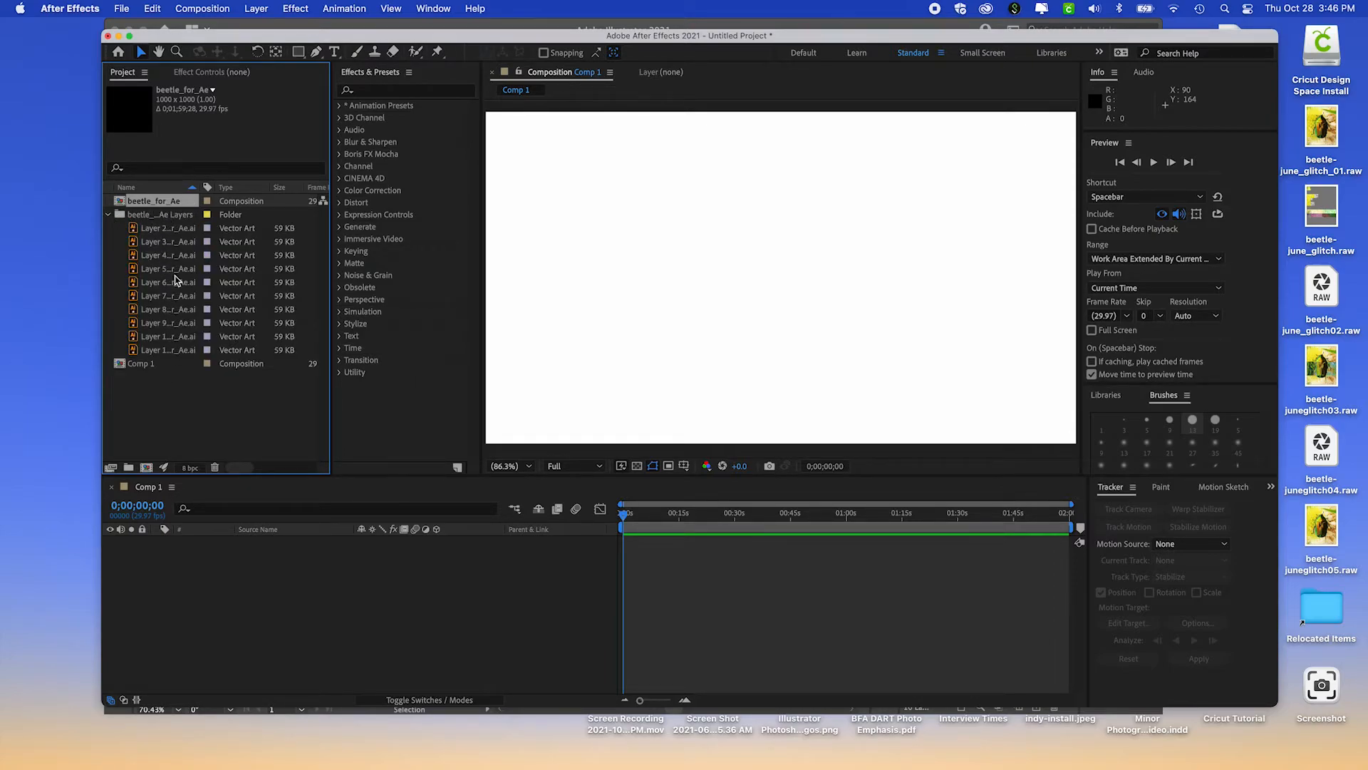
left_click(108, 215)
left_click_drag(122, 217, 197, 576)
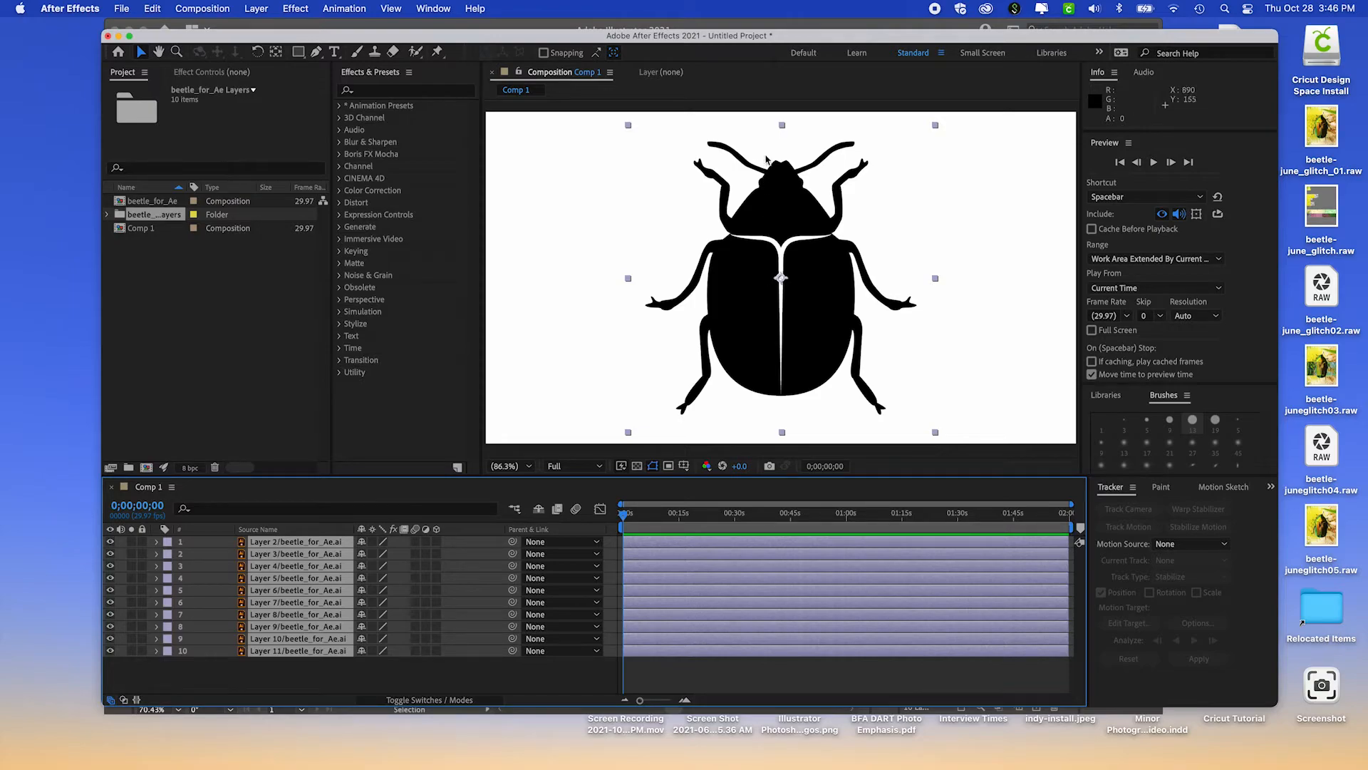
mouse_move(734, 310)
left_mouse_down()
mouse_move(657, 321)
mouse_move(749, 318)
mouse_move(721, 309)
left_mouse_up()
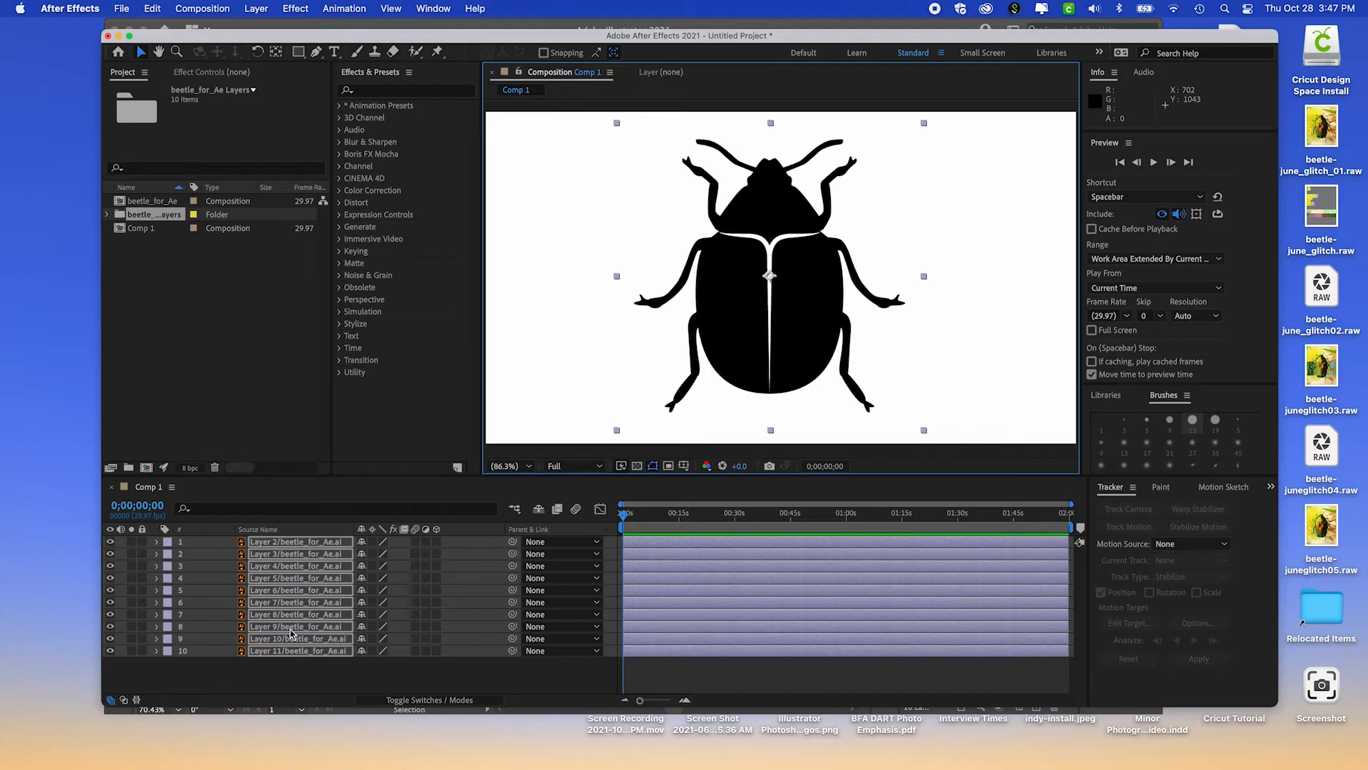
- Select all ten beetle layers in Comp 1 and create shapes from these vector layers
left_click(319, 684)
left_click_drag(318, 684, 336, 563)
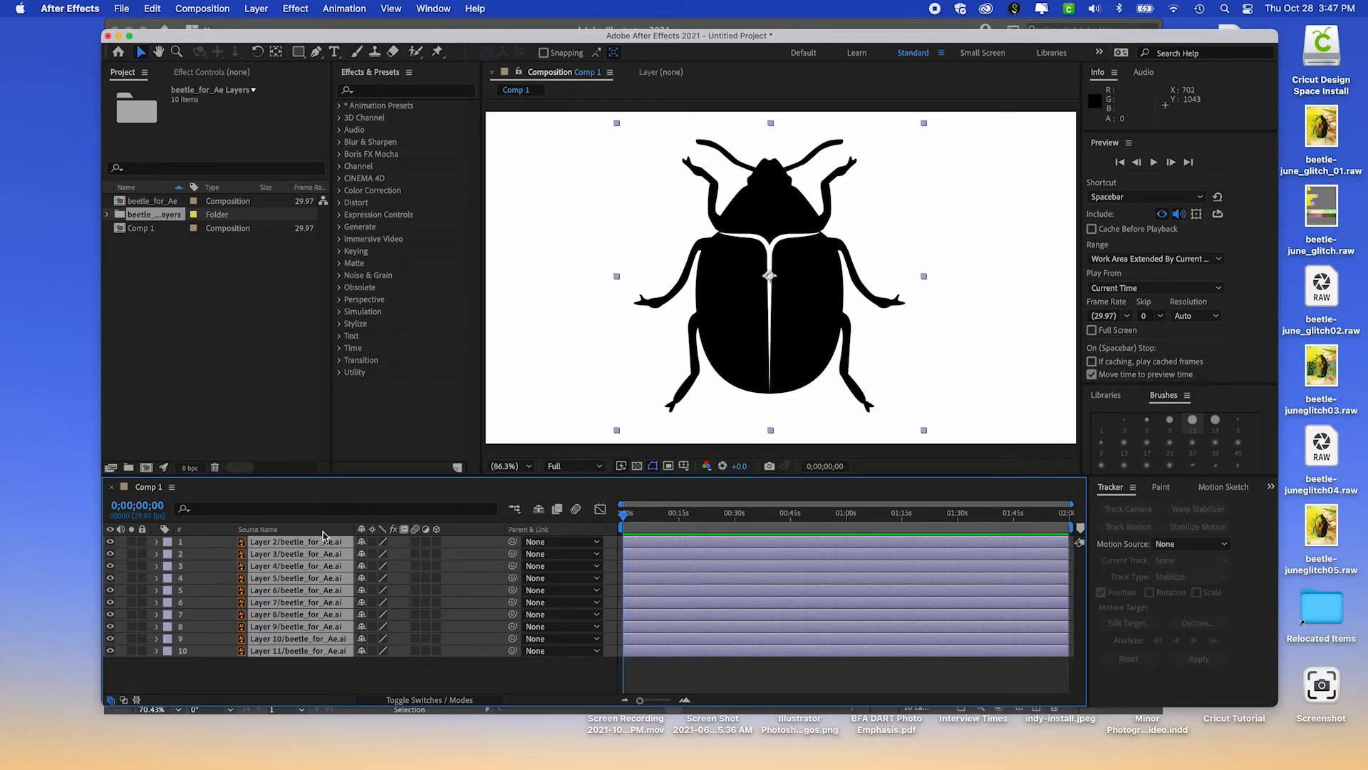
left_click(258, 10)
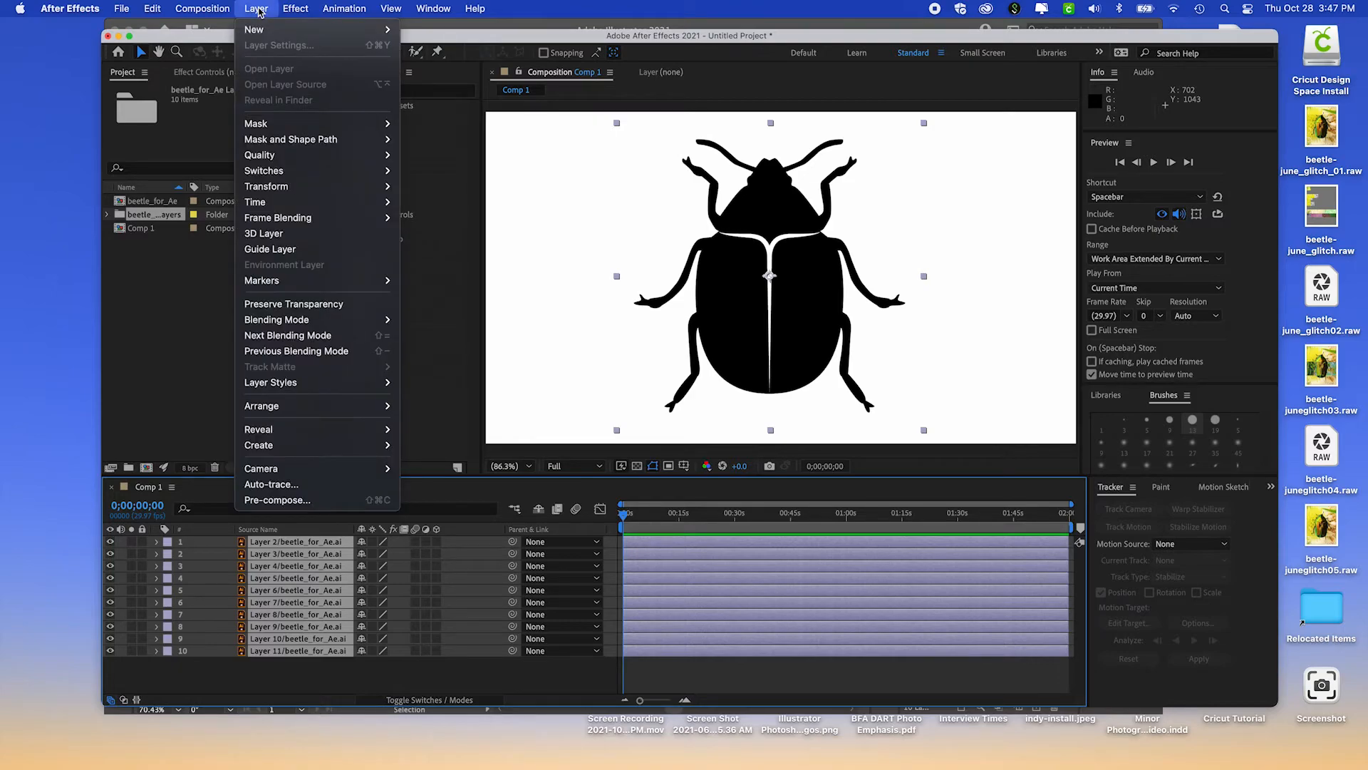
mouse_move(294, 156)
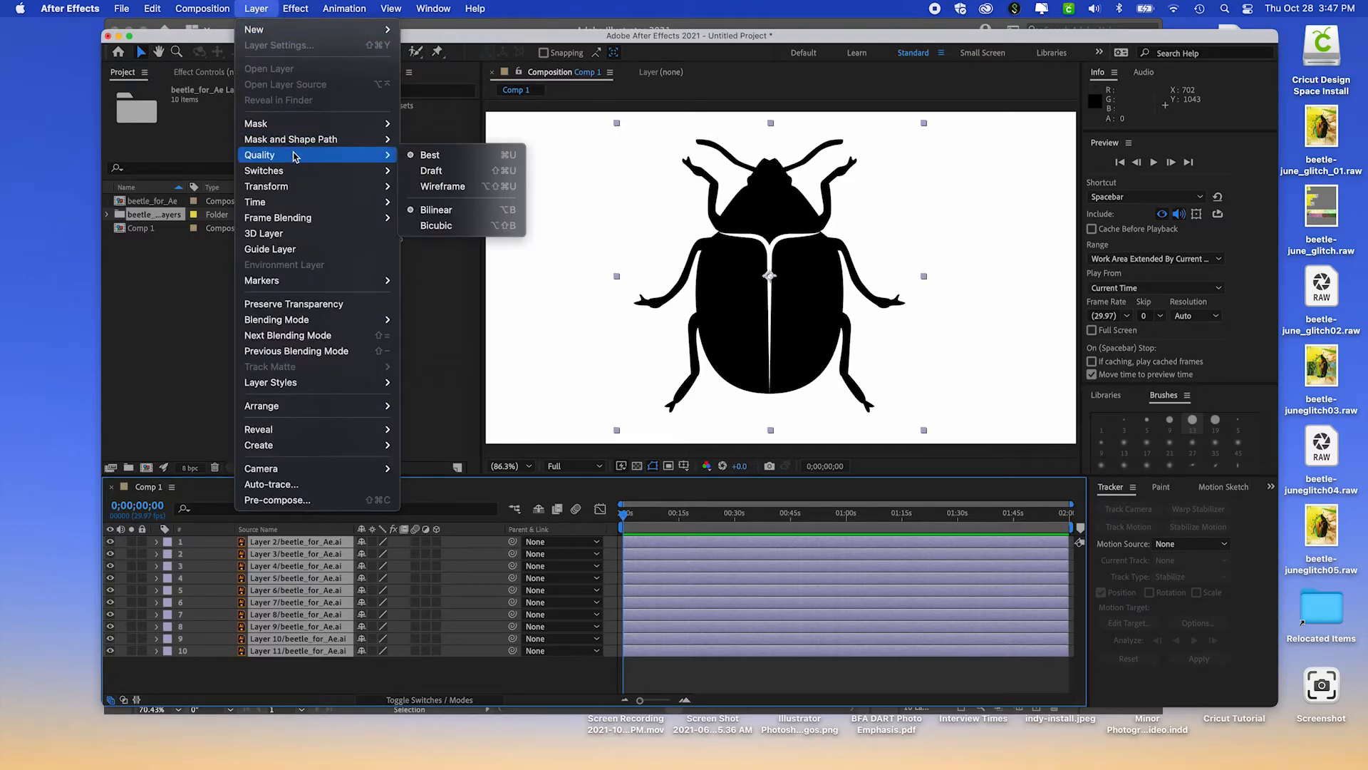
mouse_move(333, 446)
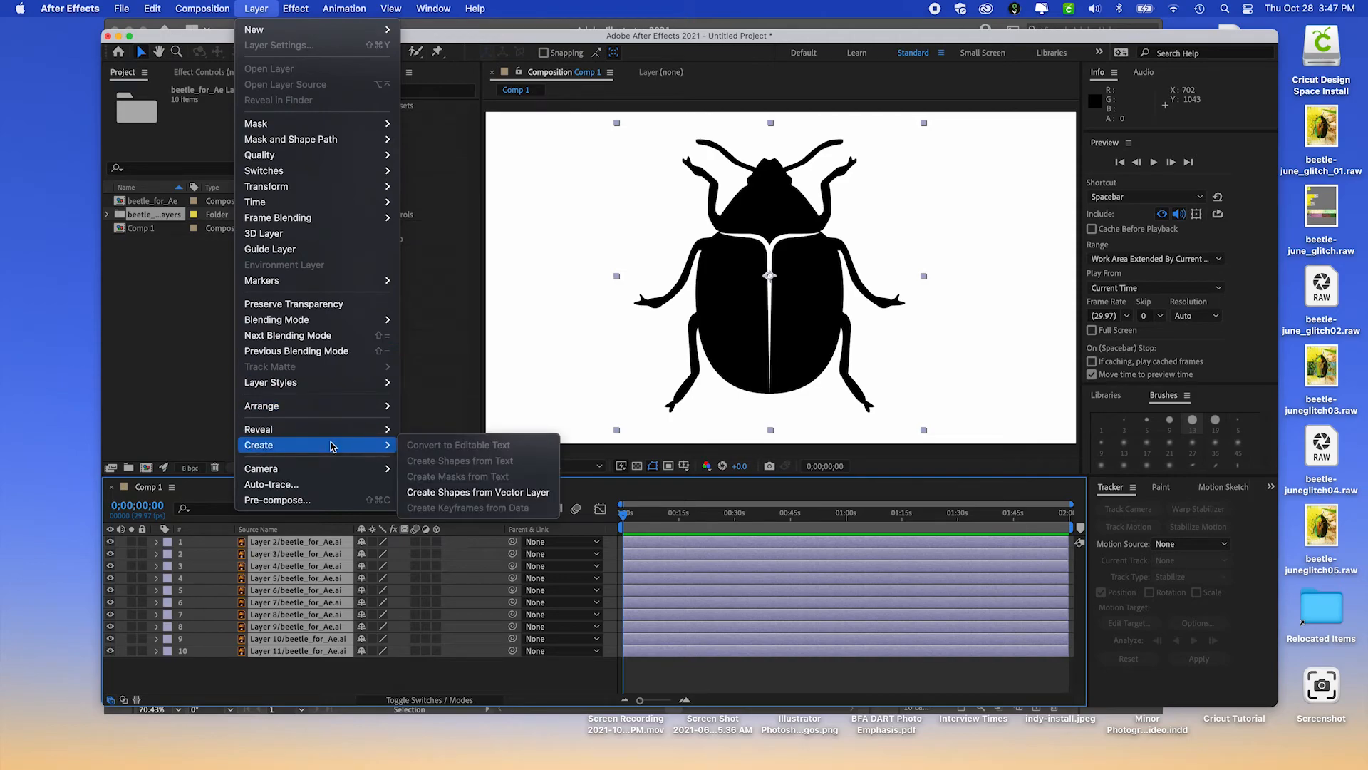
left_click(488, 493)
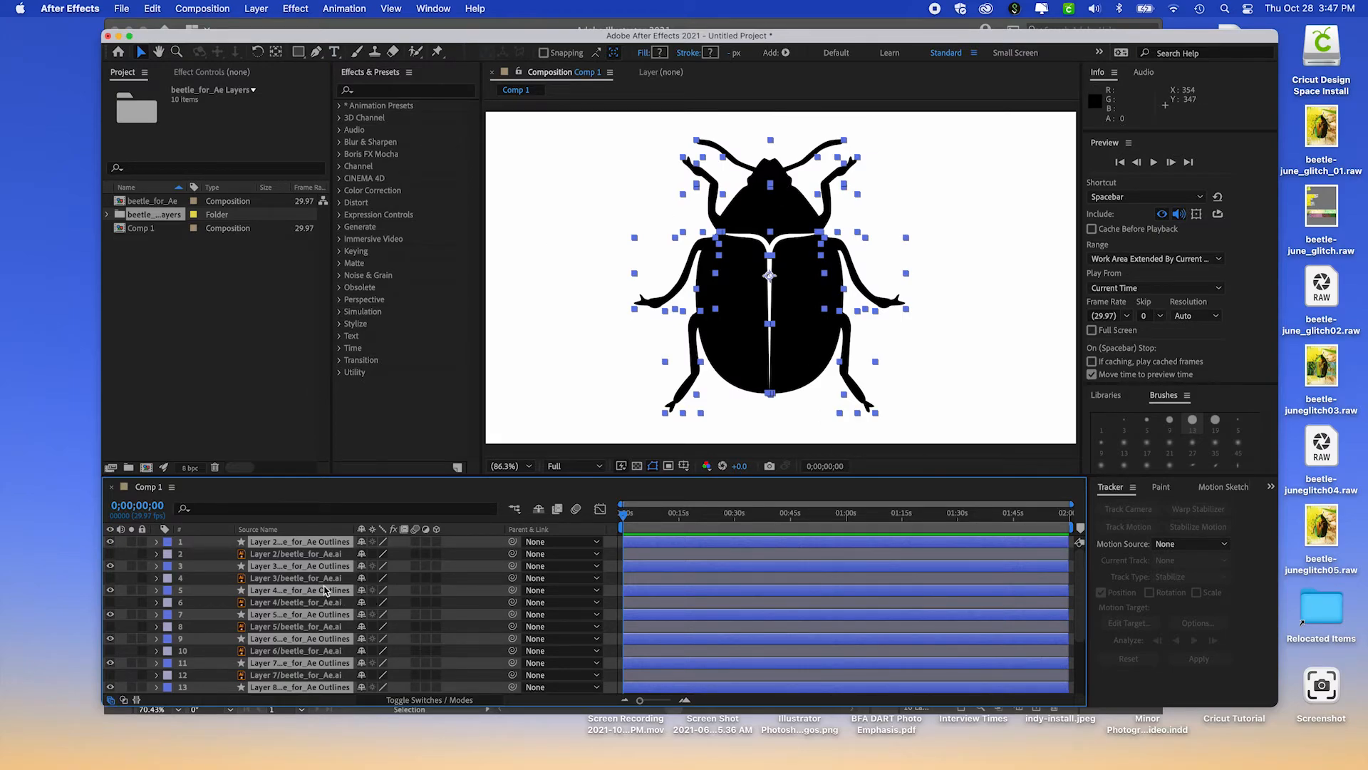
- Try moving the beetle's upper-right leg using the Layer 5 outlines, and undo the move
scroll(326, 585, "down", 5)
scroll(326, 585, "up", 5)
left_click(189, 578)
left_click(321, 543)
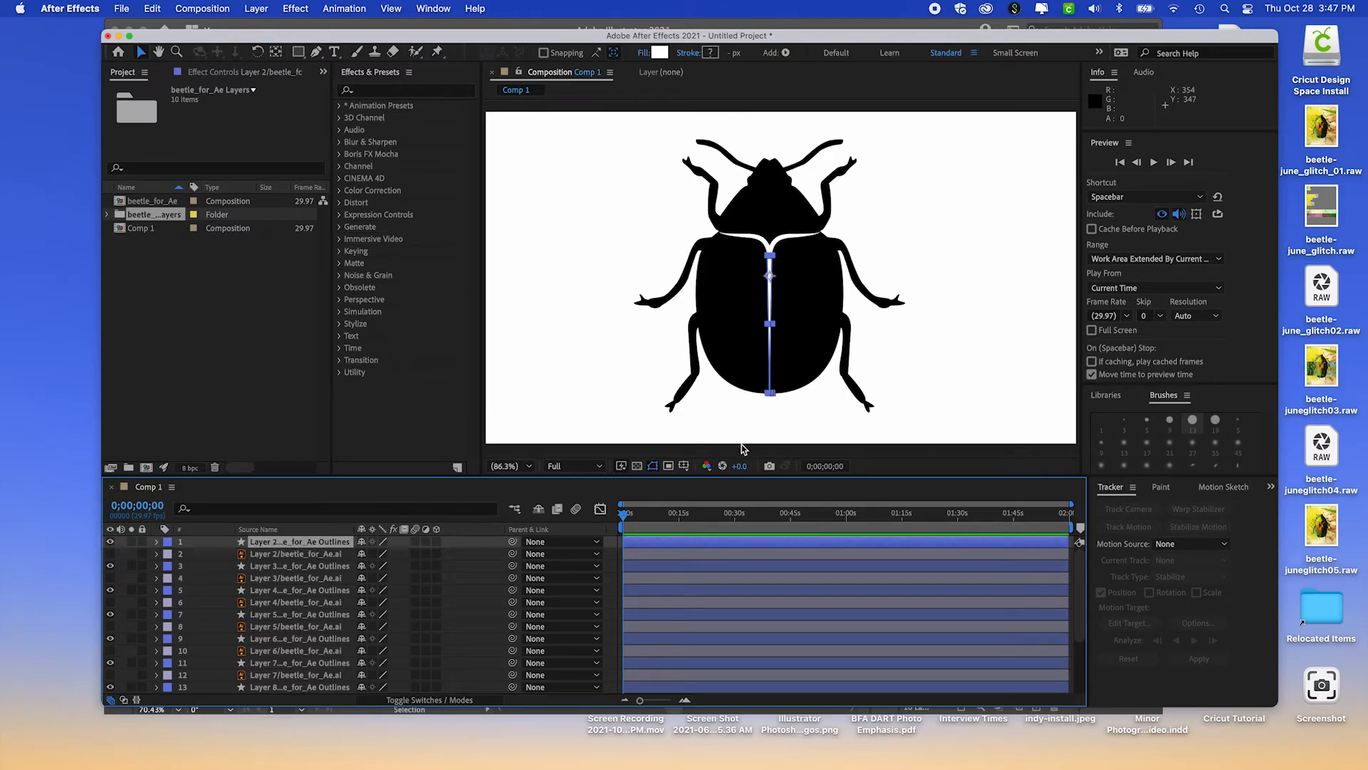
left_click(311, 617)
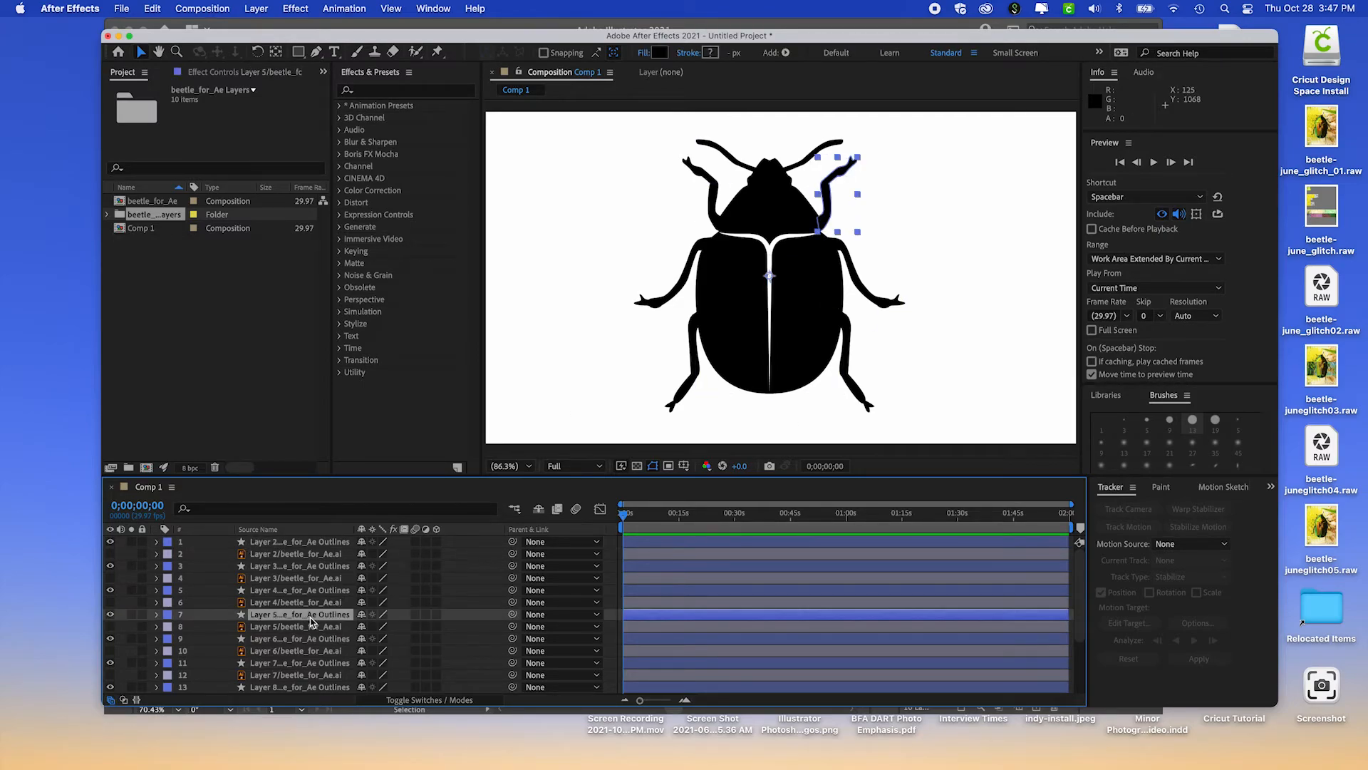
mouse_move(831, 191)
left_mouse_down()
mouse_move(899, 191)
mouse_move(893, 210)
mouse_move(842, 174)
left_mouse_up()
key("super+z")
key("super+z")
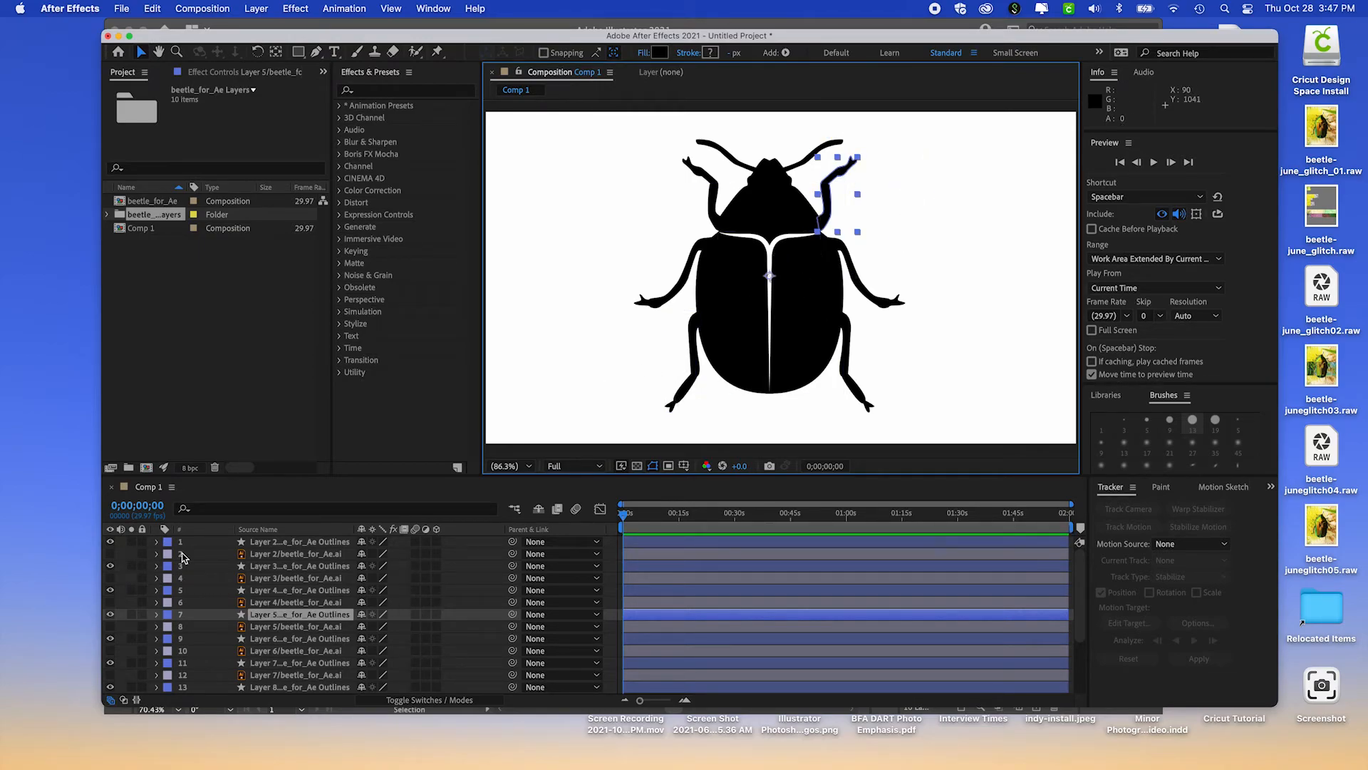
- Delete the original Illustrator layers, Layer 2 to Layer 11 of beetle_for_Ae.ai, from Comp 1, keeping only the outline shape layers
left_click(291, 556)
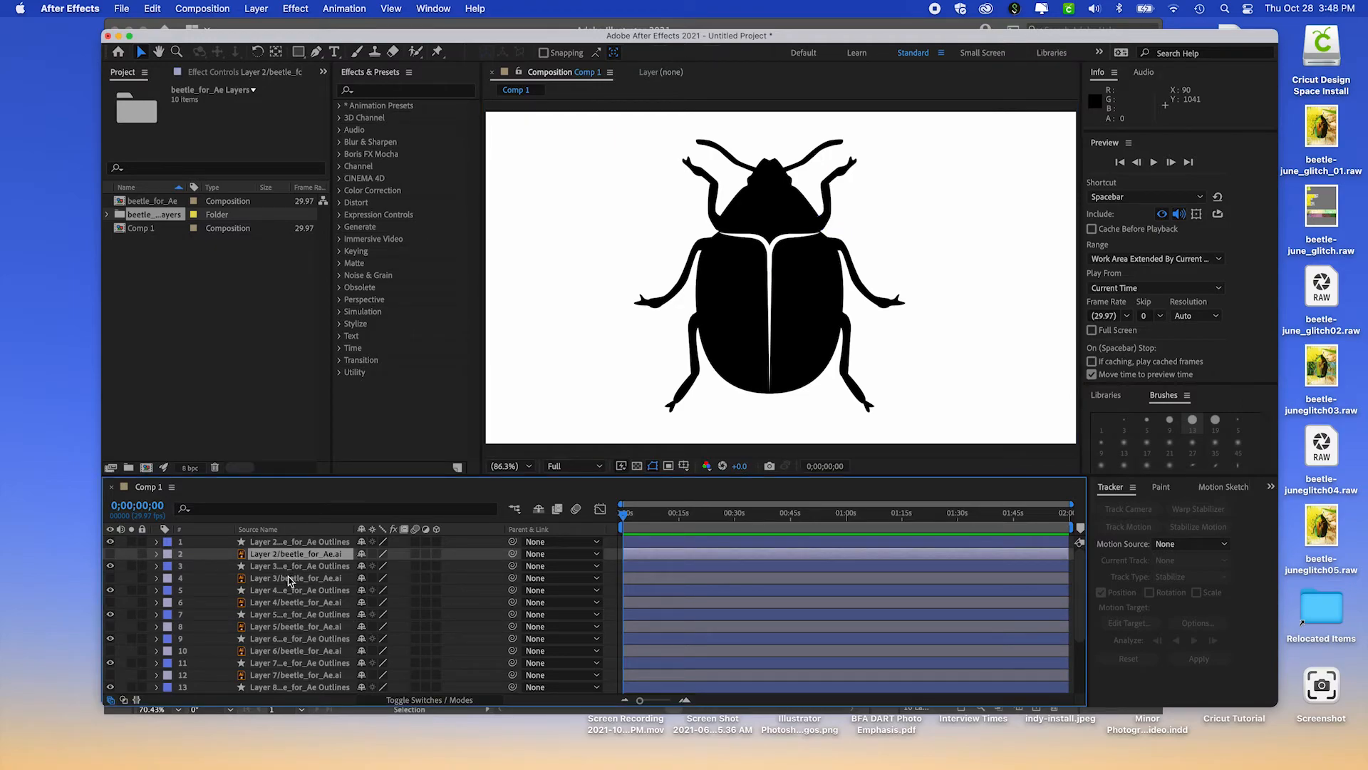
left_click(285, 581, "super")
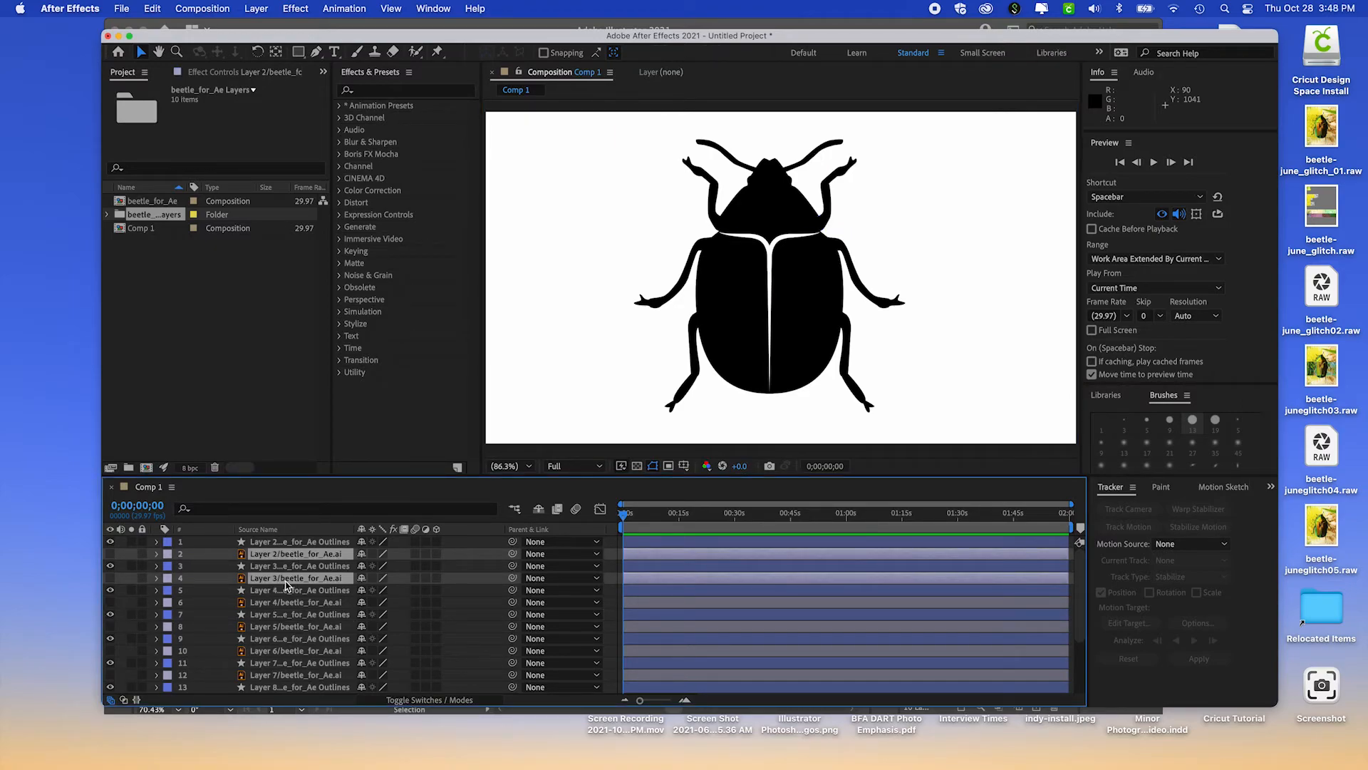
left_click(285, 602, "super")
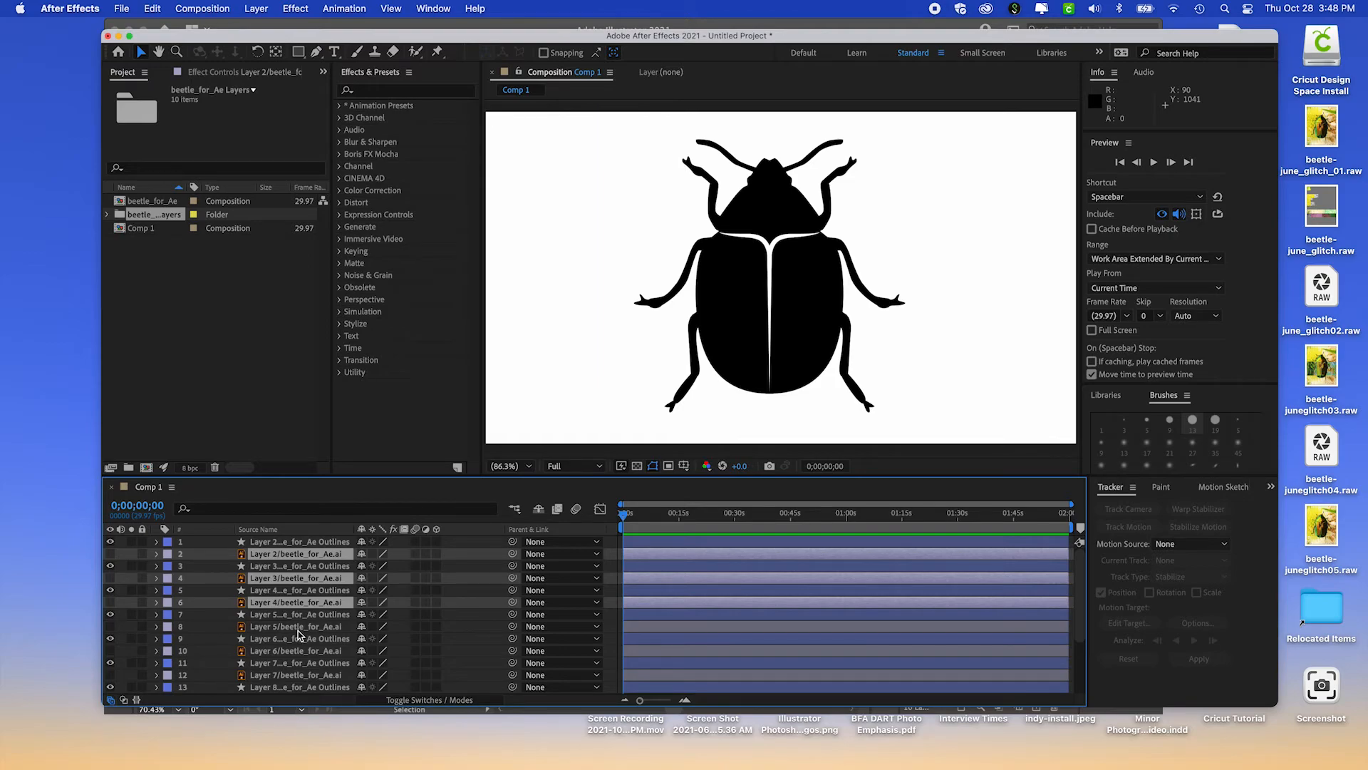
left_click(298, 627, "super")
left_click(307, 652, "super")
left_click(304, 675, "super")
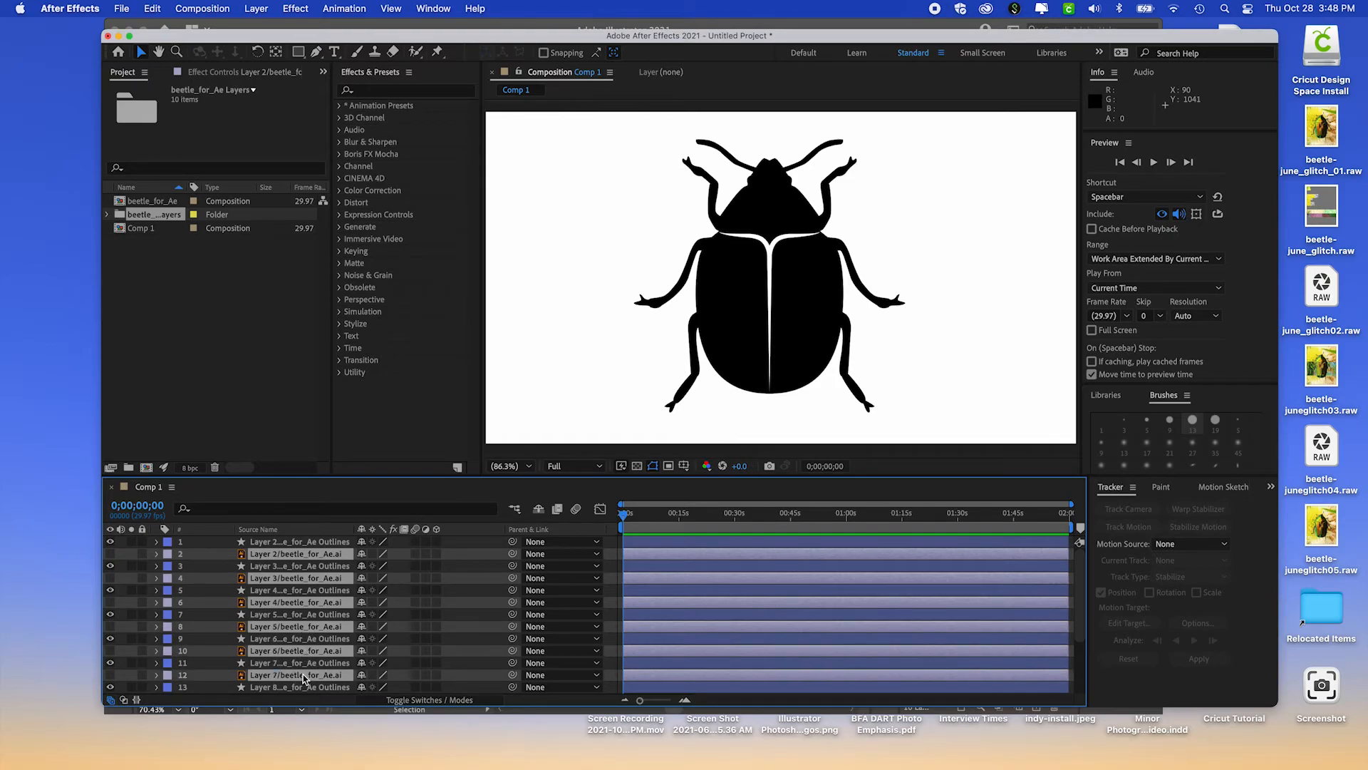
scroll(310, 645, "down", 3)
left_click(295, 627, "super")
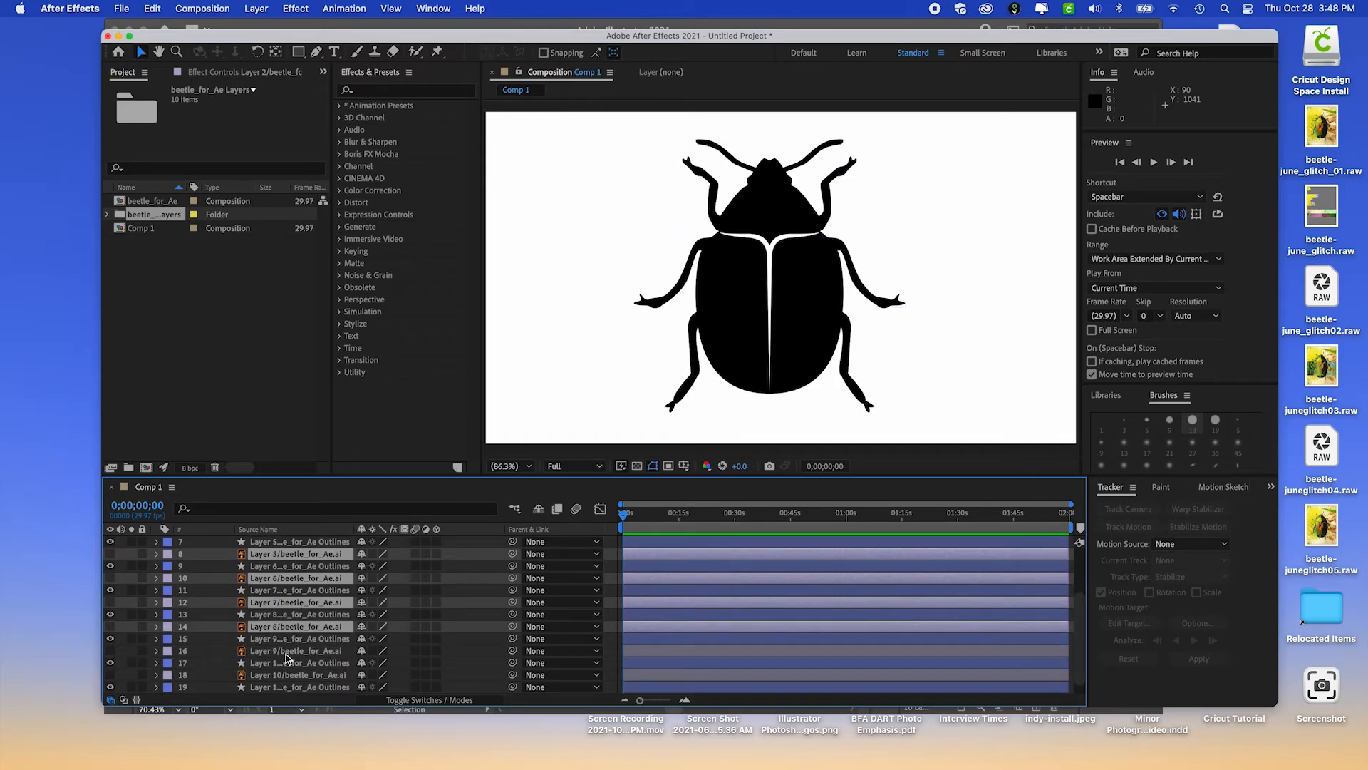
left_click(290, 651, "super")
left_click(300, 675, "super")
scroll(299, 677, "down", 1)
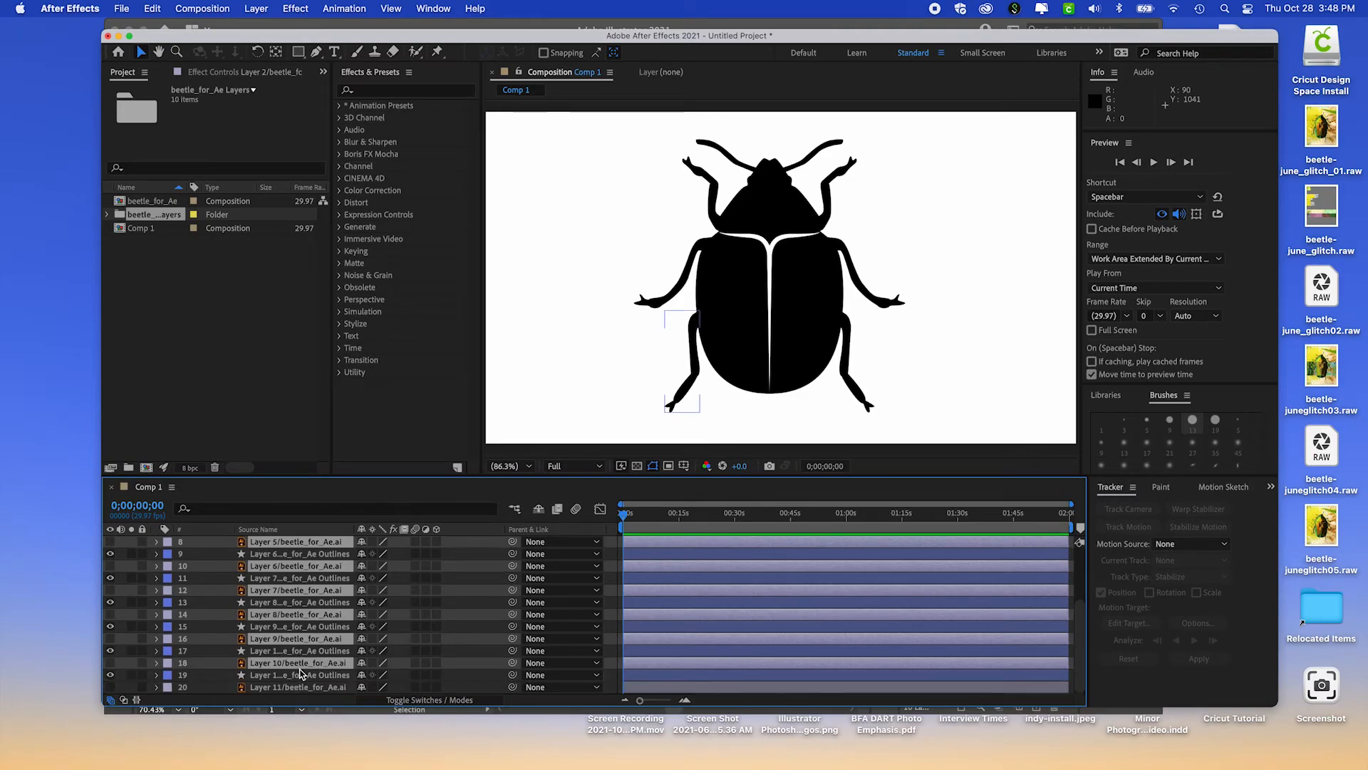
left_click(308, 687, "super")
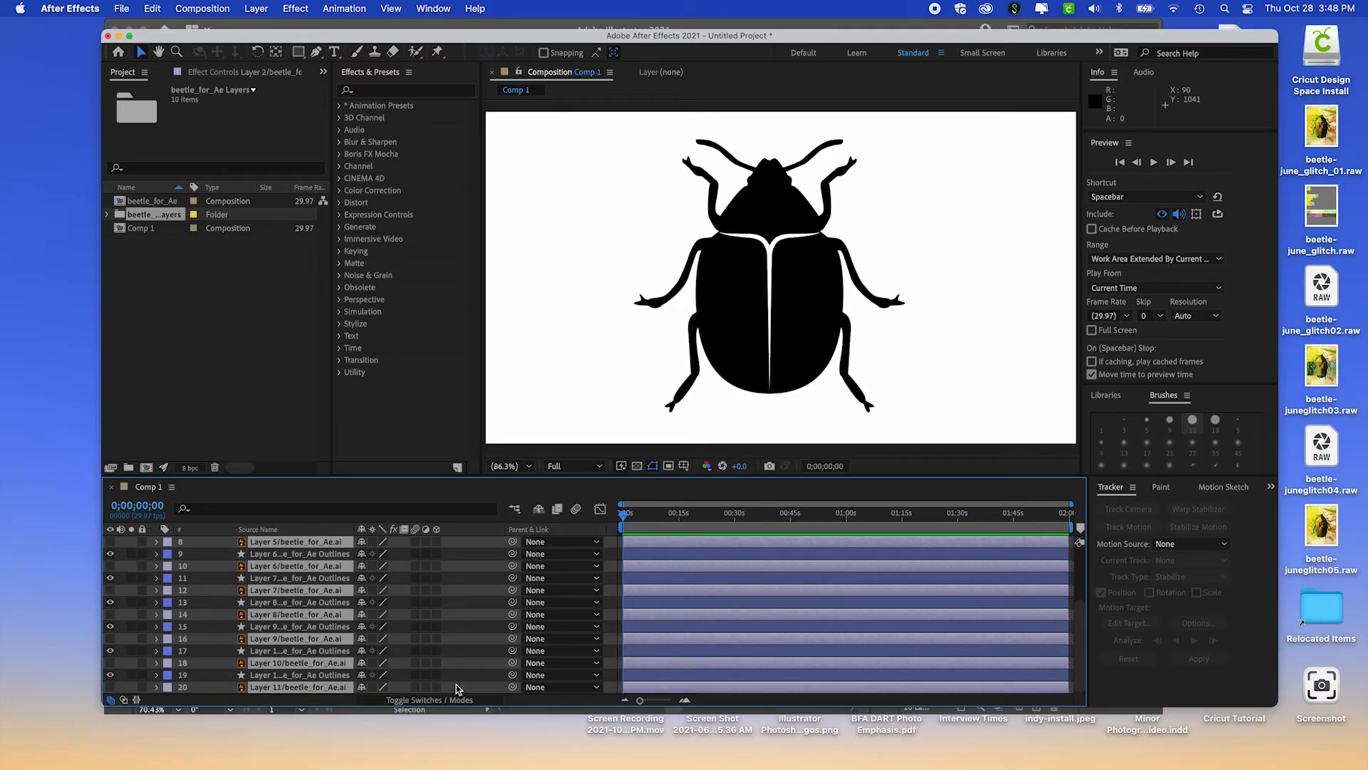
key("Delete")
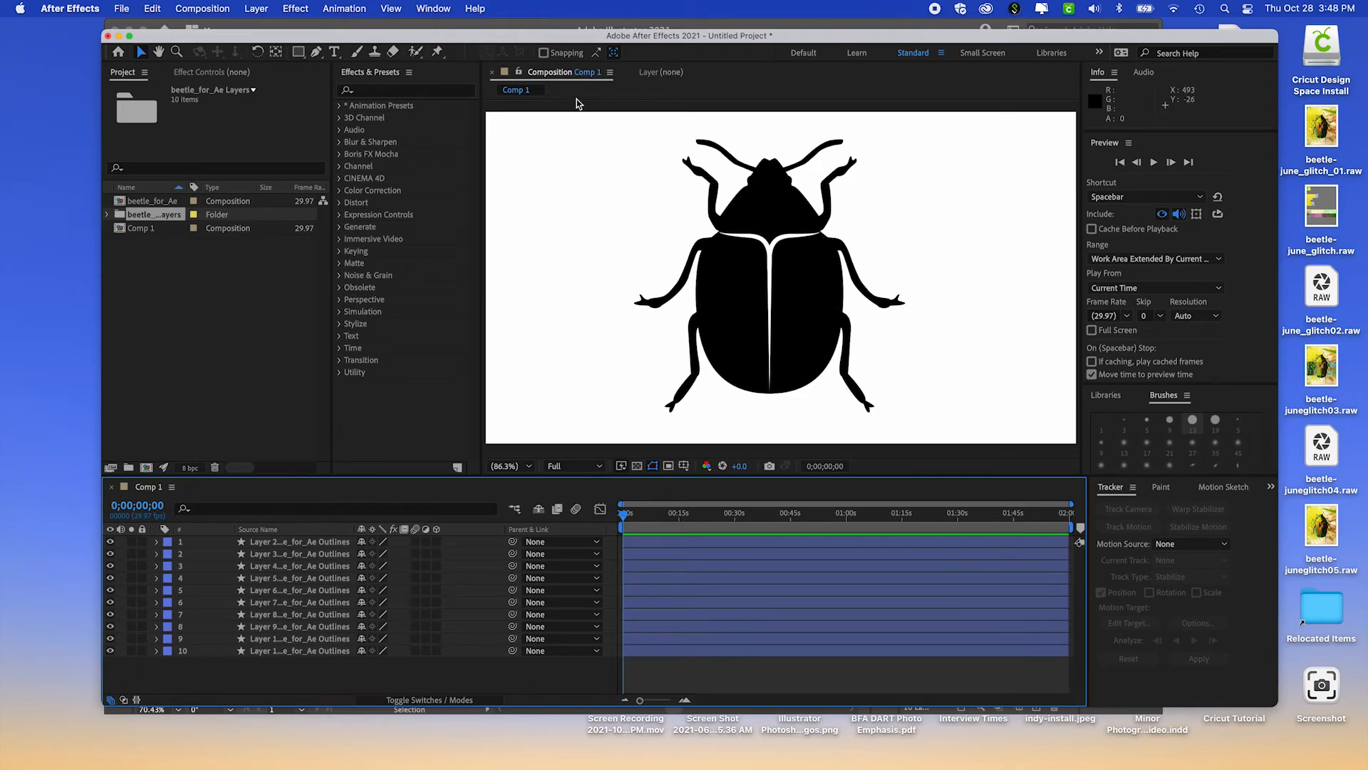
- Try moving the beetle's two front legs outward one at a time, and return both to their original positions
left_click(801, 226)
left_click(840, 176)
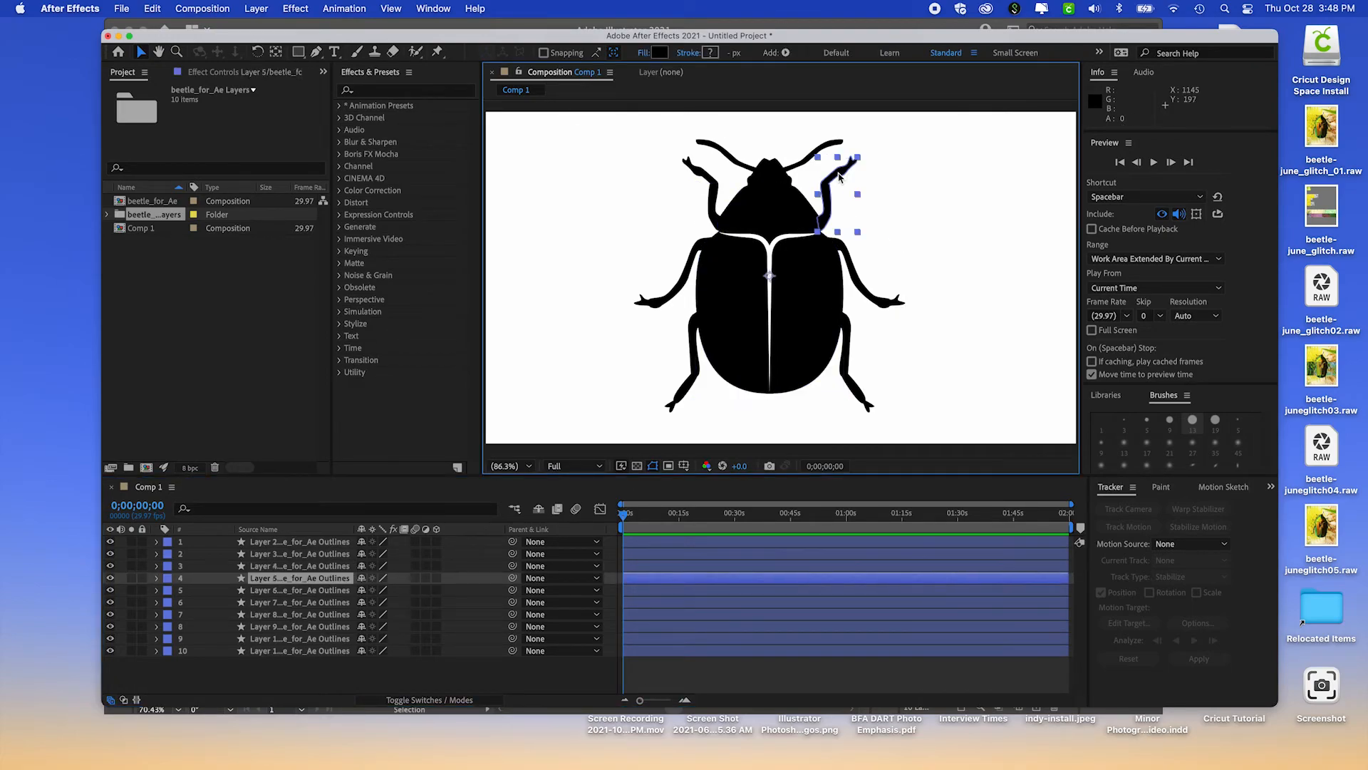
left_click_drag(841, 178, 867, 170)
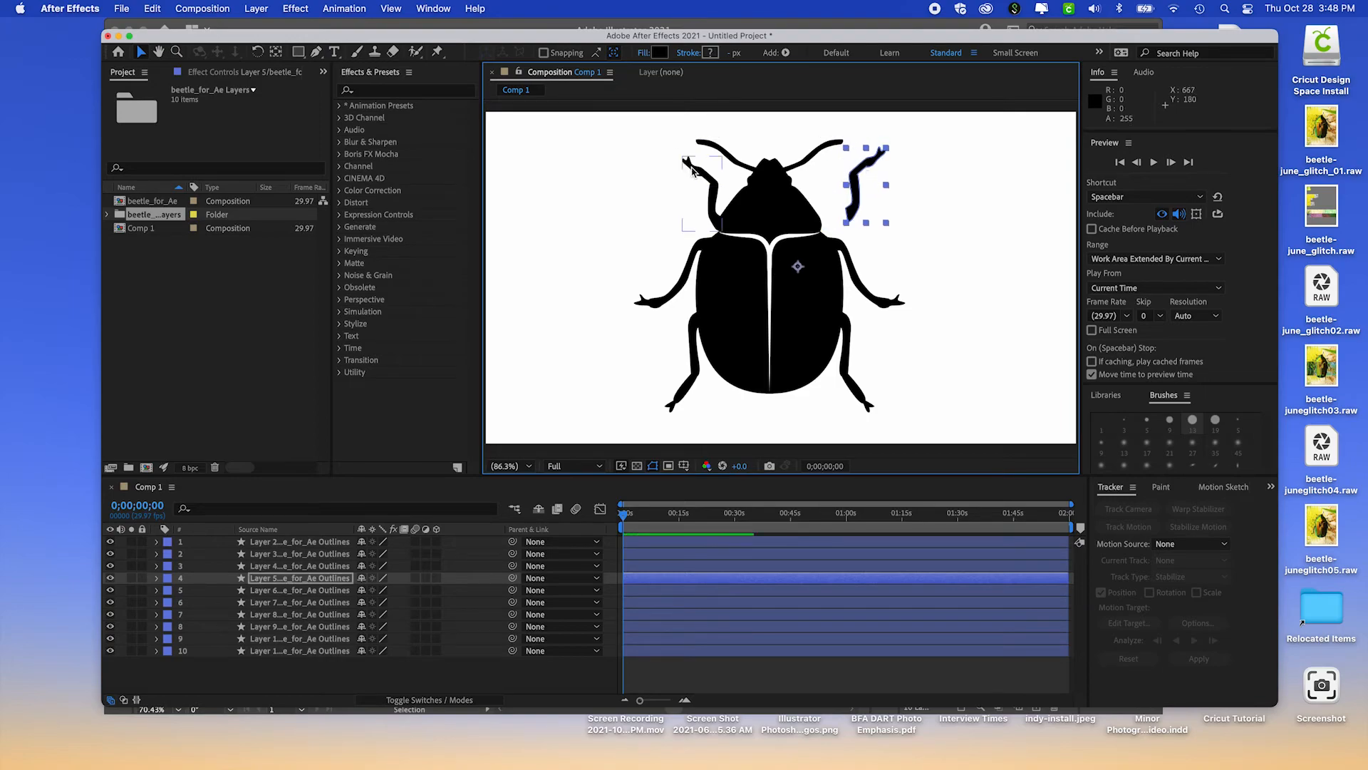
left_click_drag(693, 171, 645, 150)
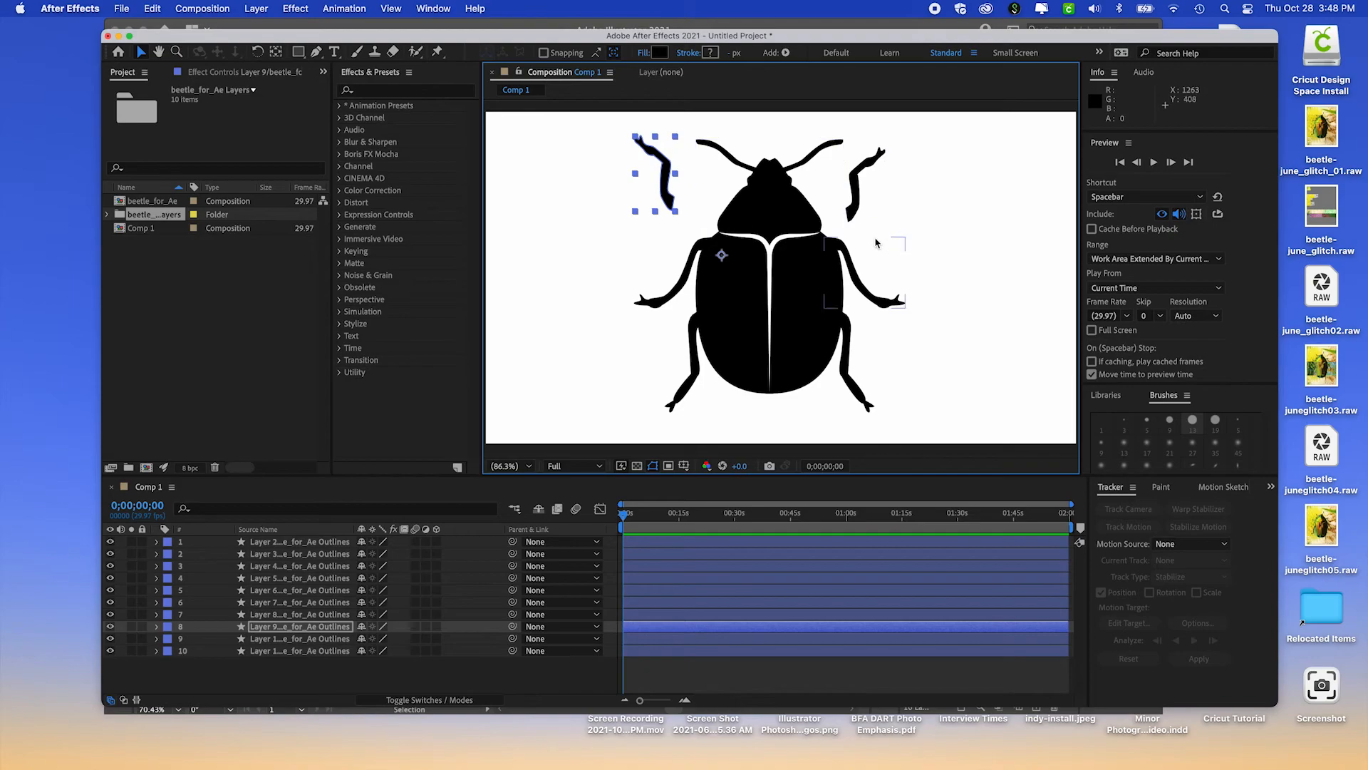
left_click_drag(659, 191, 704, 210)
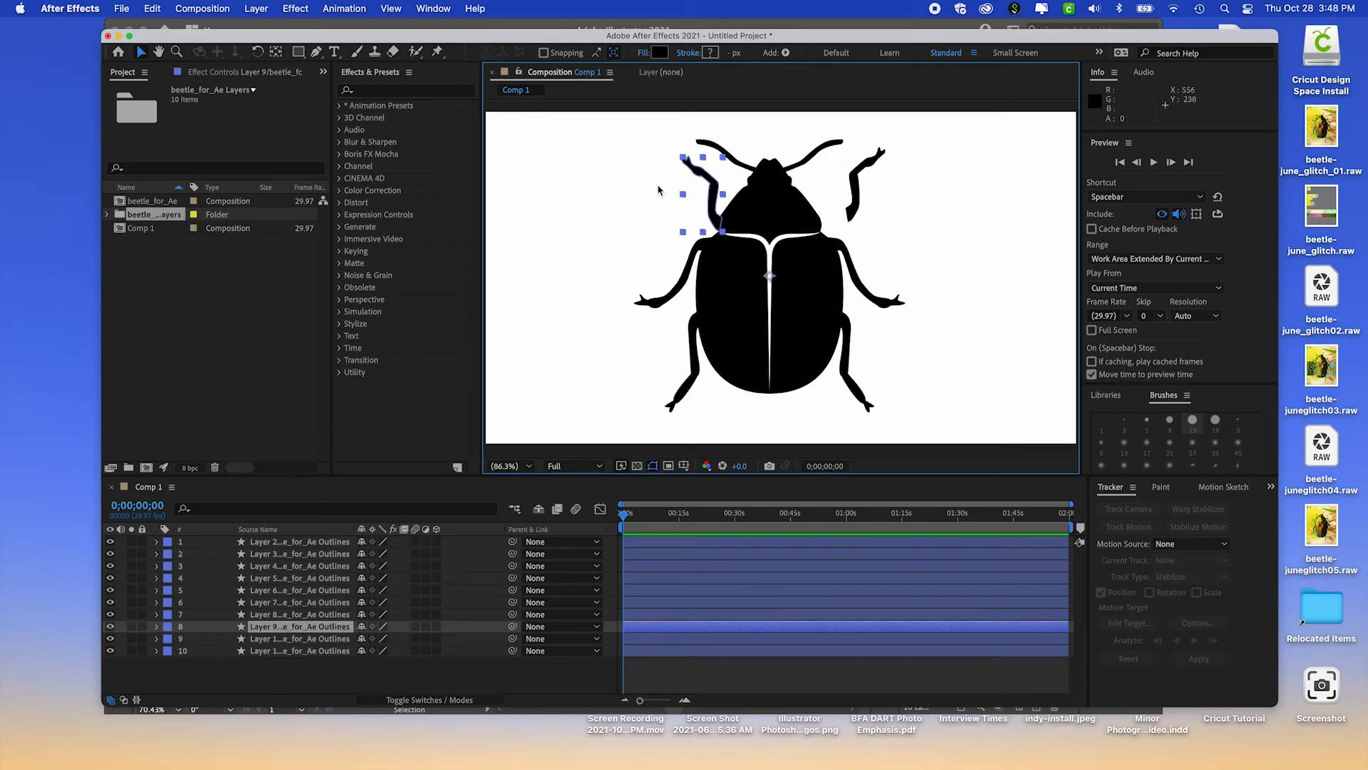
left_click_drag(866, 161, 837, 169)
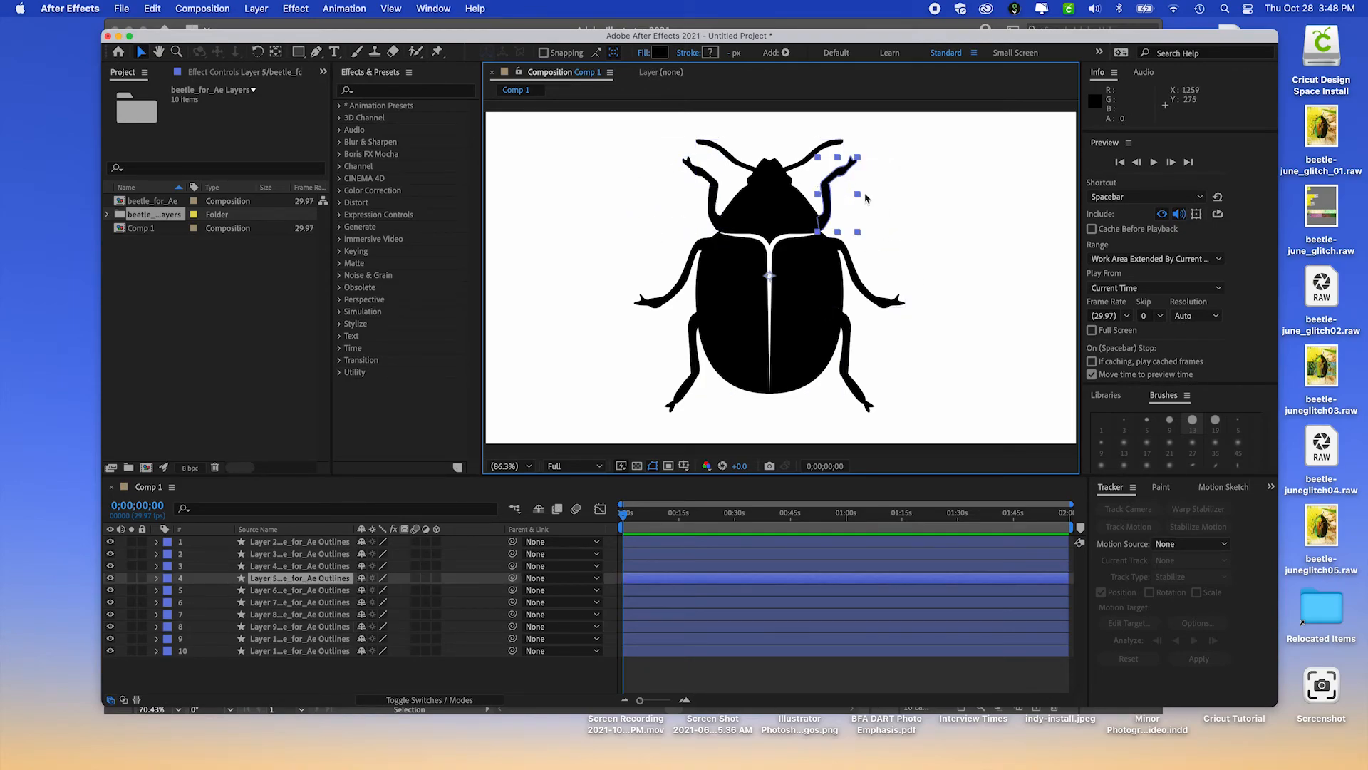